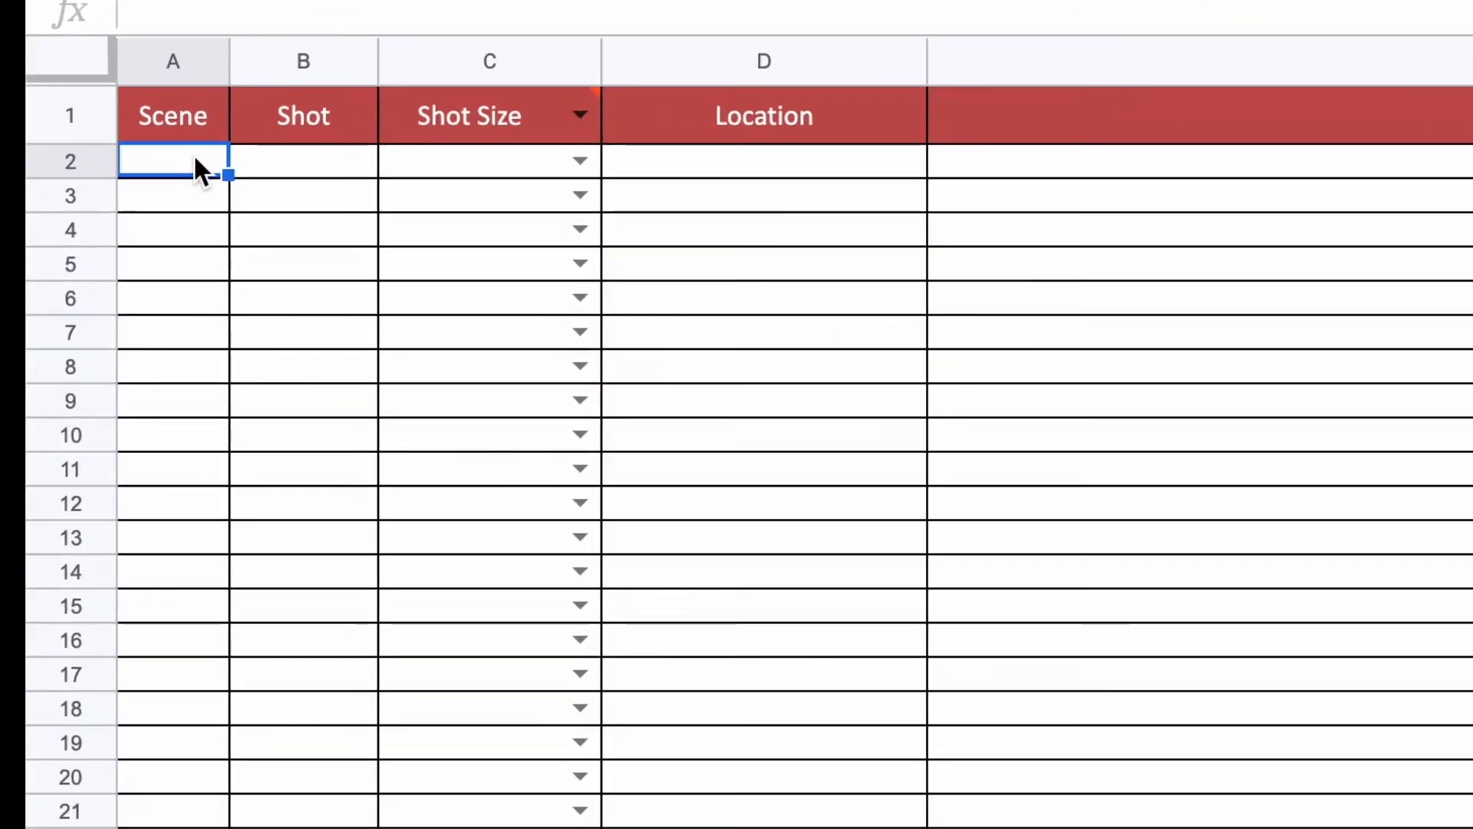
Step: Enter scene number 1 in A2 to A4 and fill it down through row 12
{"action": "type", "text": "1"}
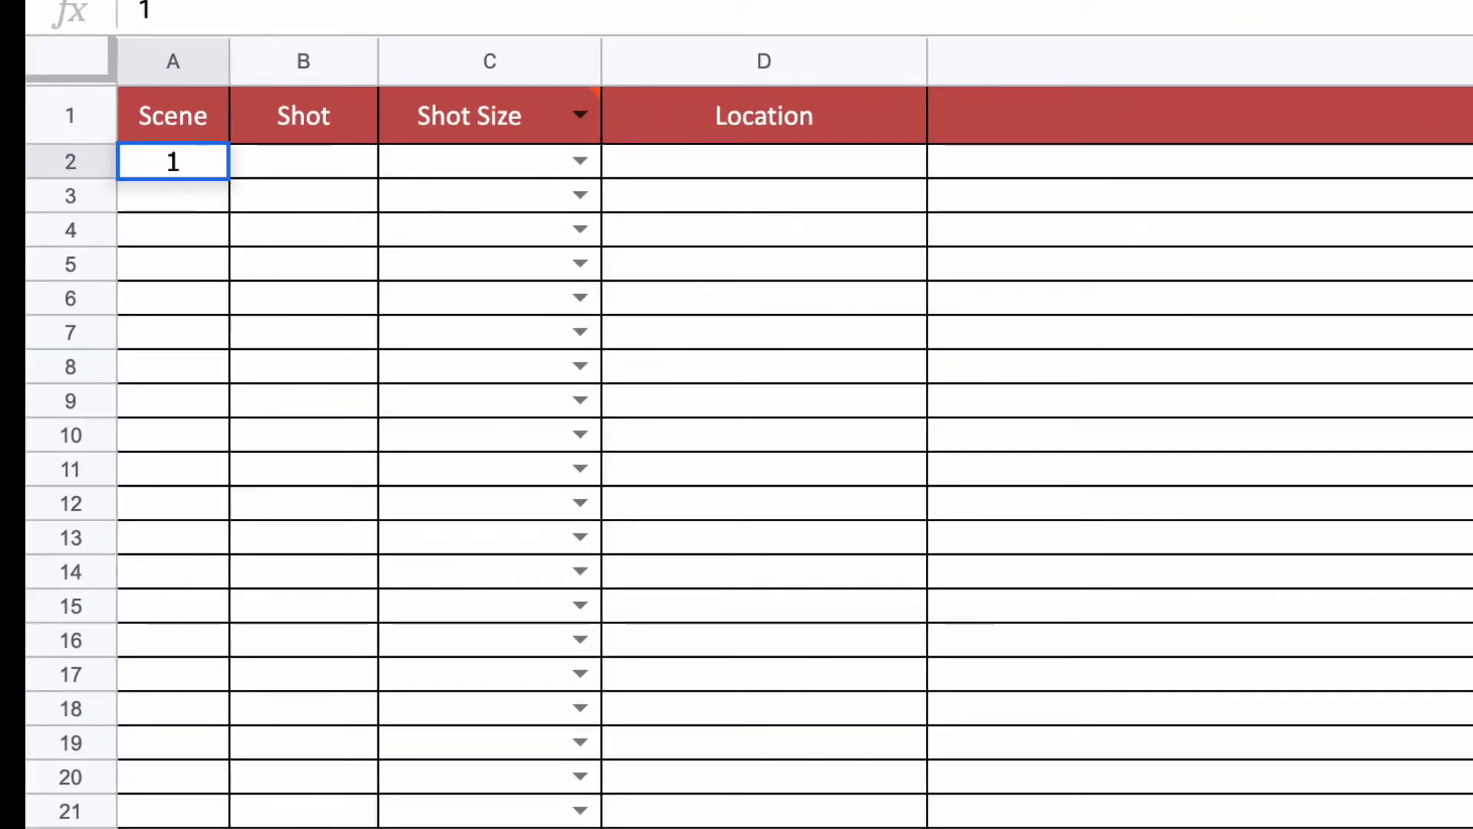
{"action": "key", "text": "Return"}
{"action": "type", "text": "1"}
{"action": "key", "text": "Return"}
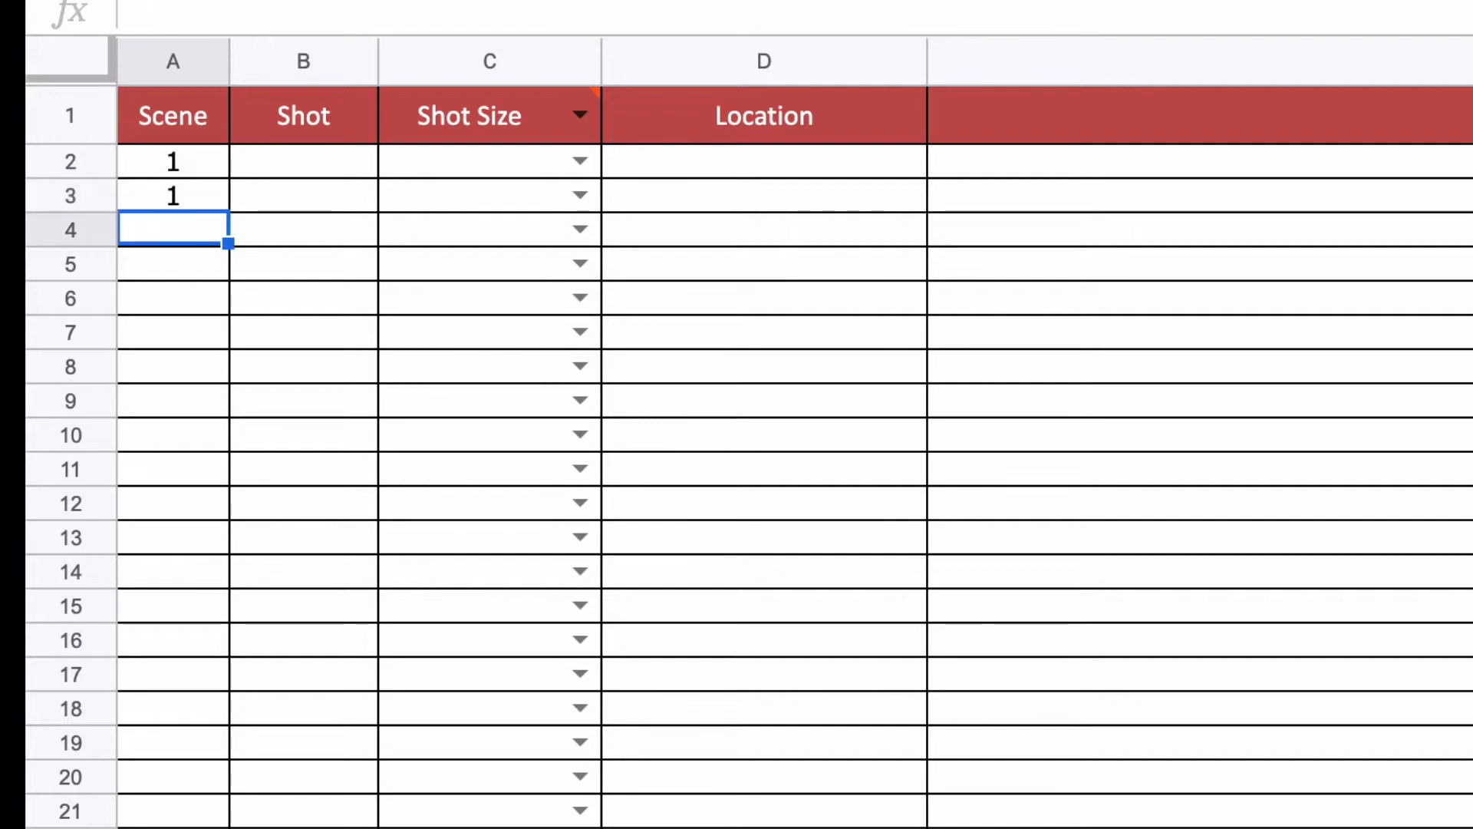
{"action": "type", "text": "1"}
{"action": "key", "text": "Return"}
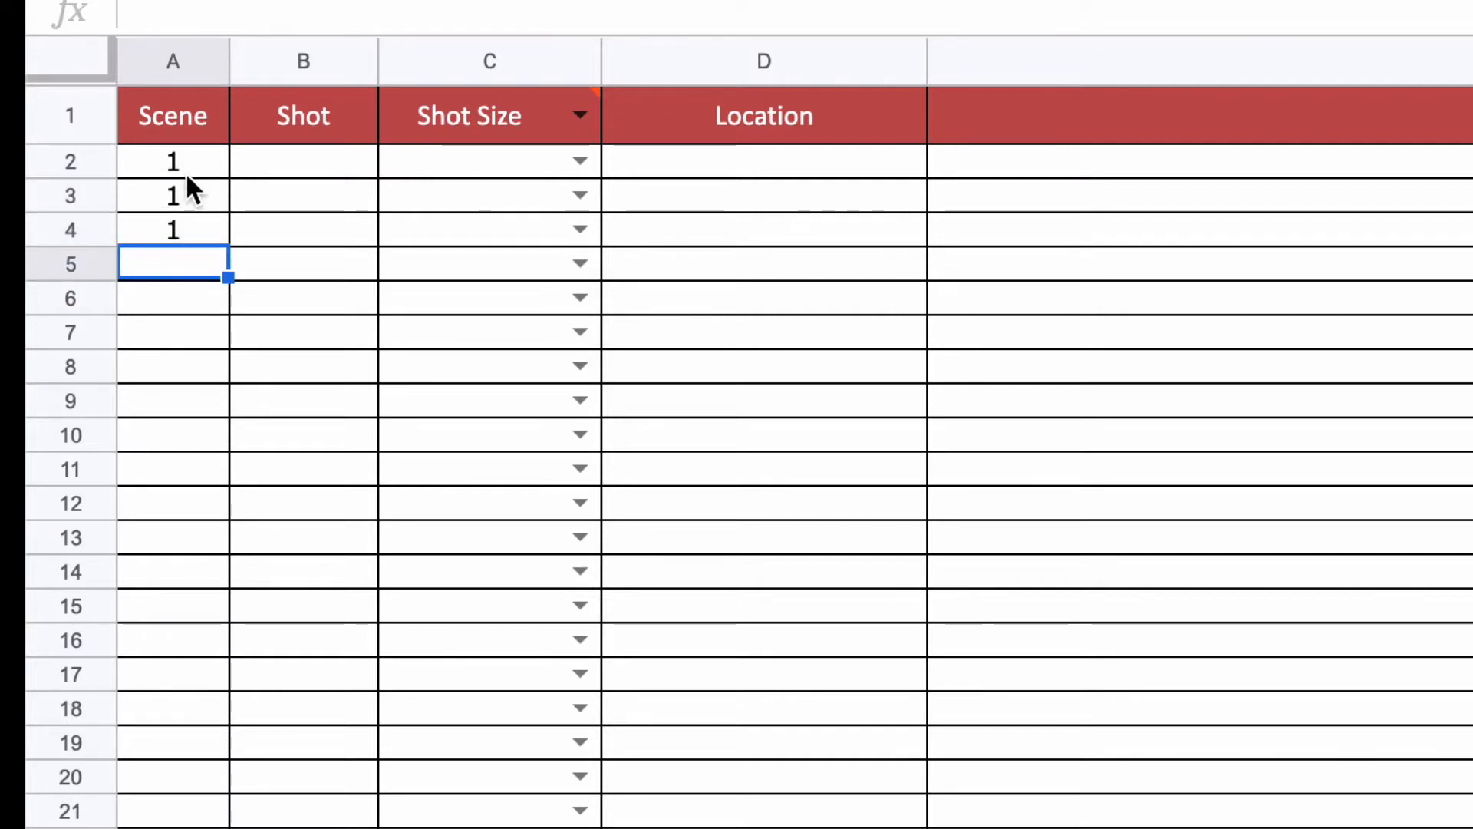
{"action": "left_click", "coordinate": [182, 229]}
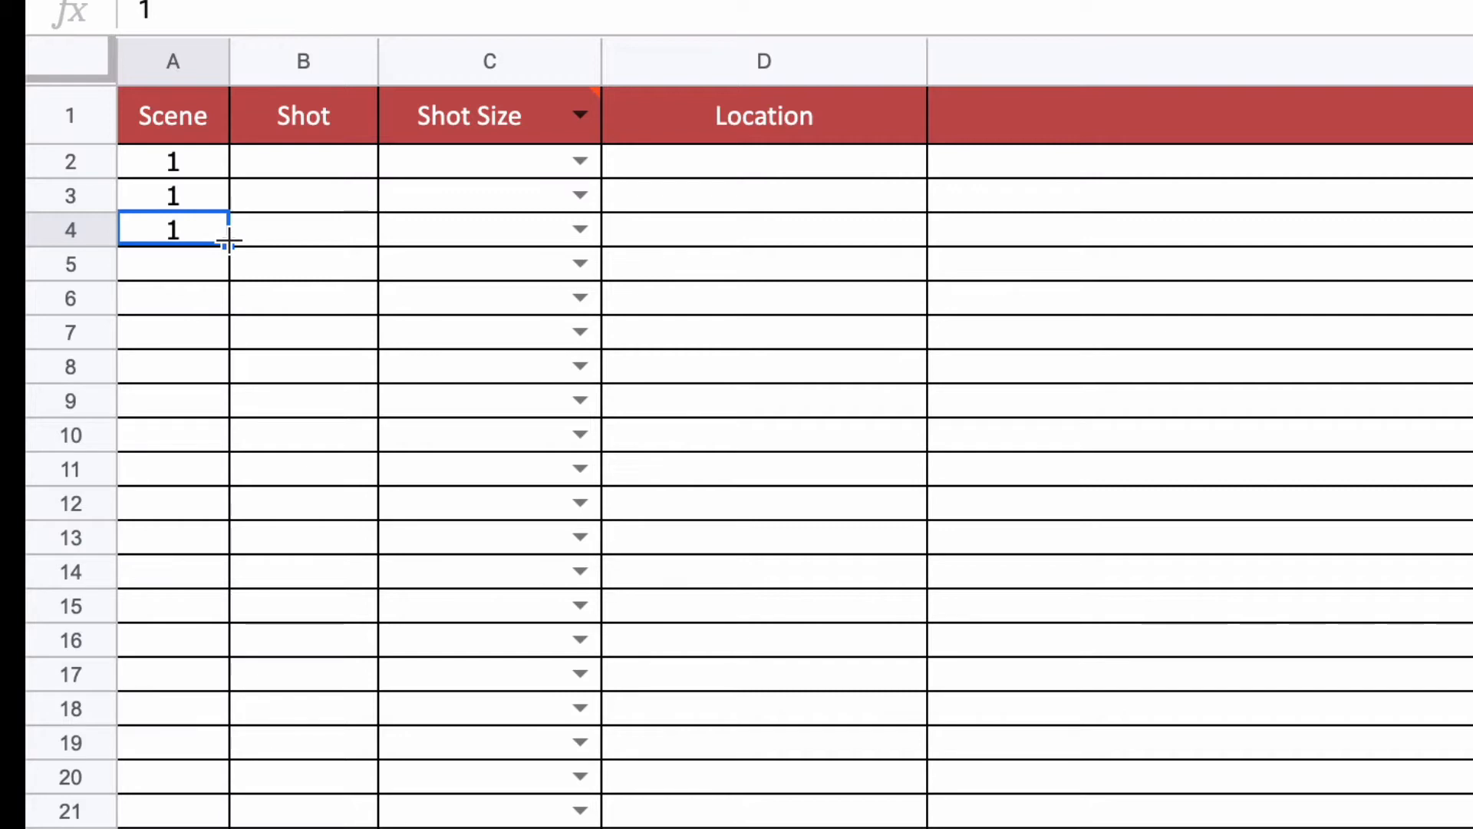
{"action": "left_click_drag", "start_coordinate": [228, 243], "coordinate": [204, 495]}
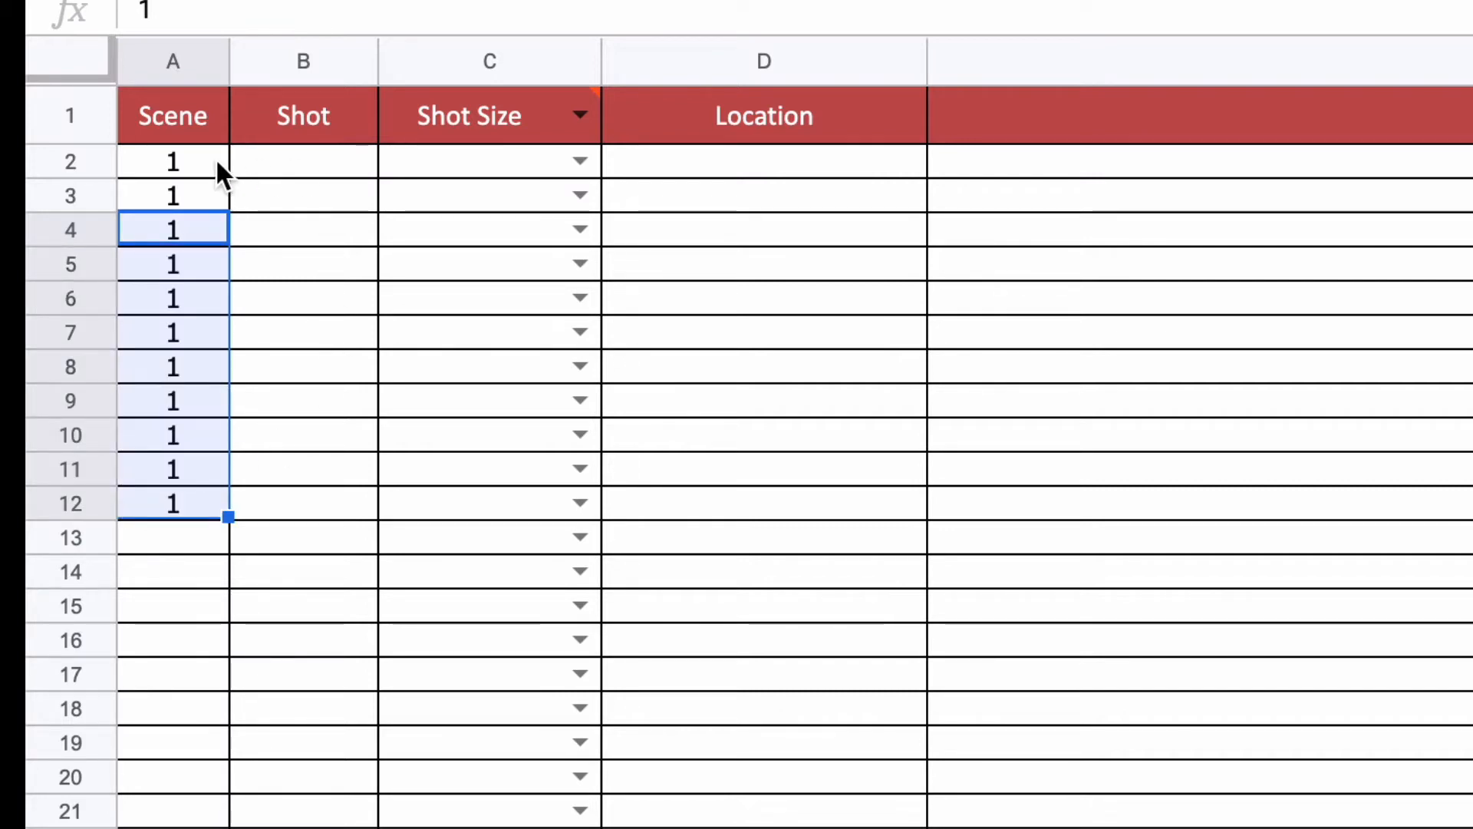
Step: Number scene 1's shots 1, 2, 3 in the Shot column and extend the series to 11 through row 12
{"action": "left_click", "coordinate": [181, 156]}
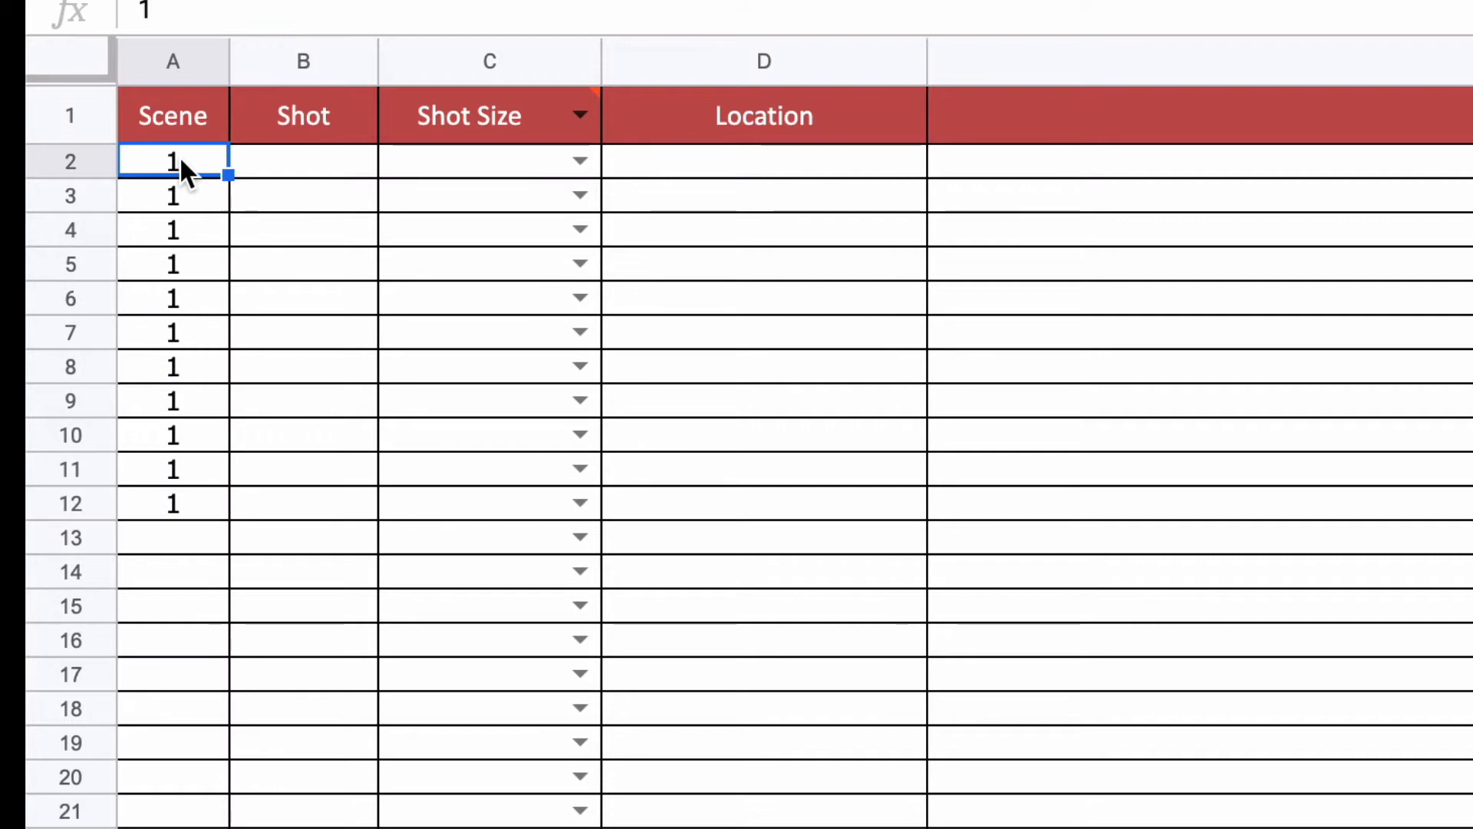
{"action": "left_click", "coordinate": [286, 161]}
{"action": "type", "text": "1"}
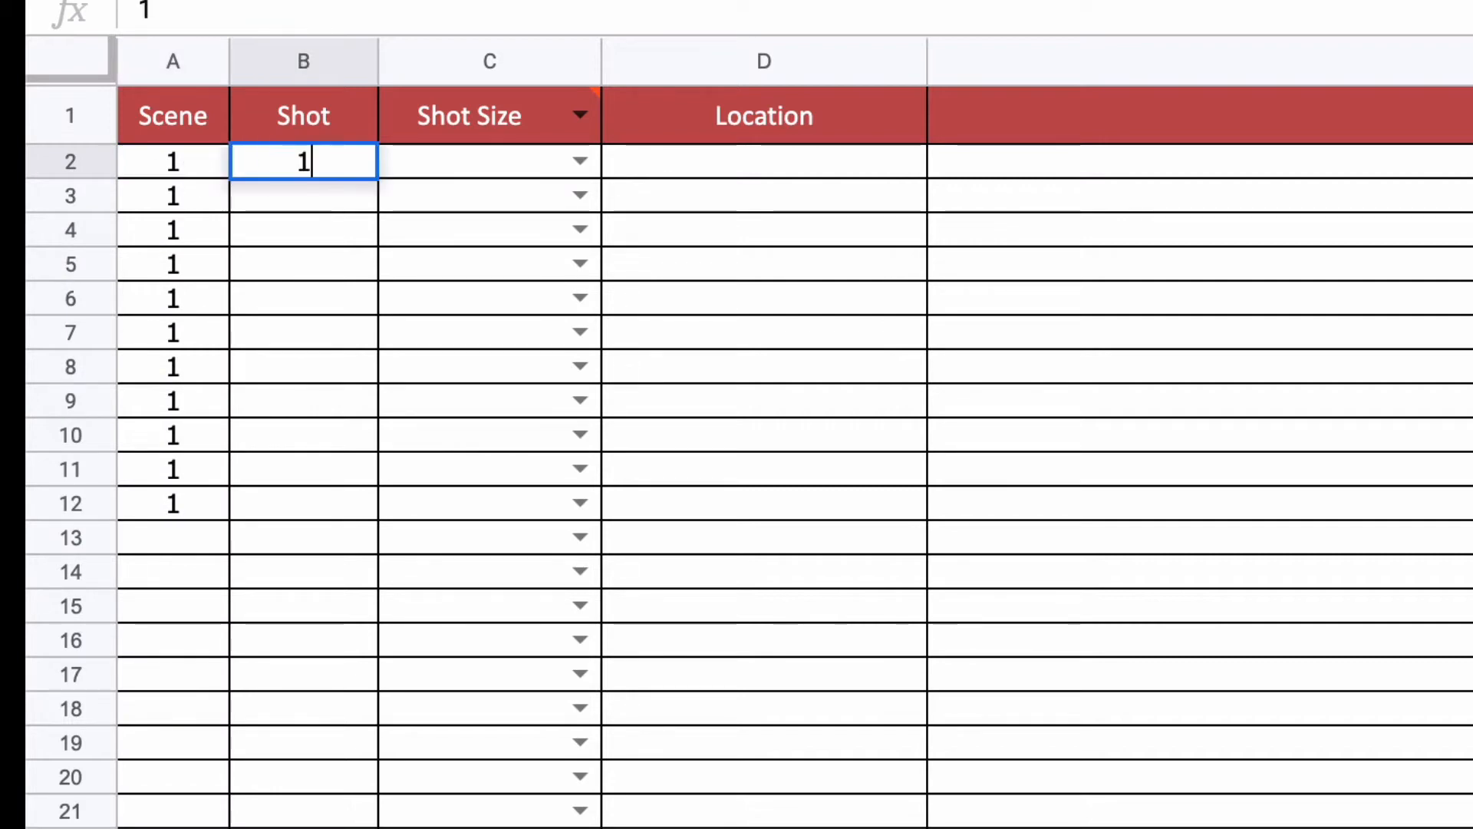
{"action": "key", "text": "Return"}
{"action": "type", "text": "2"}
{"action": "key", "text": "Return"}
{"action": "type", "text": "3"}
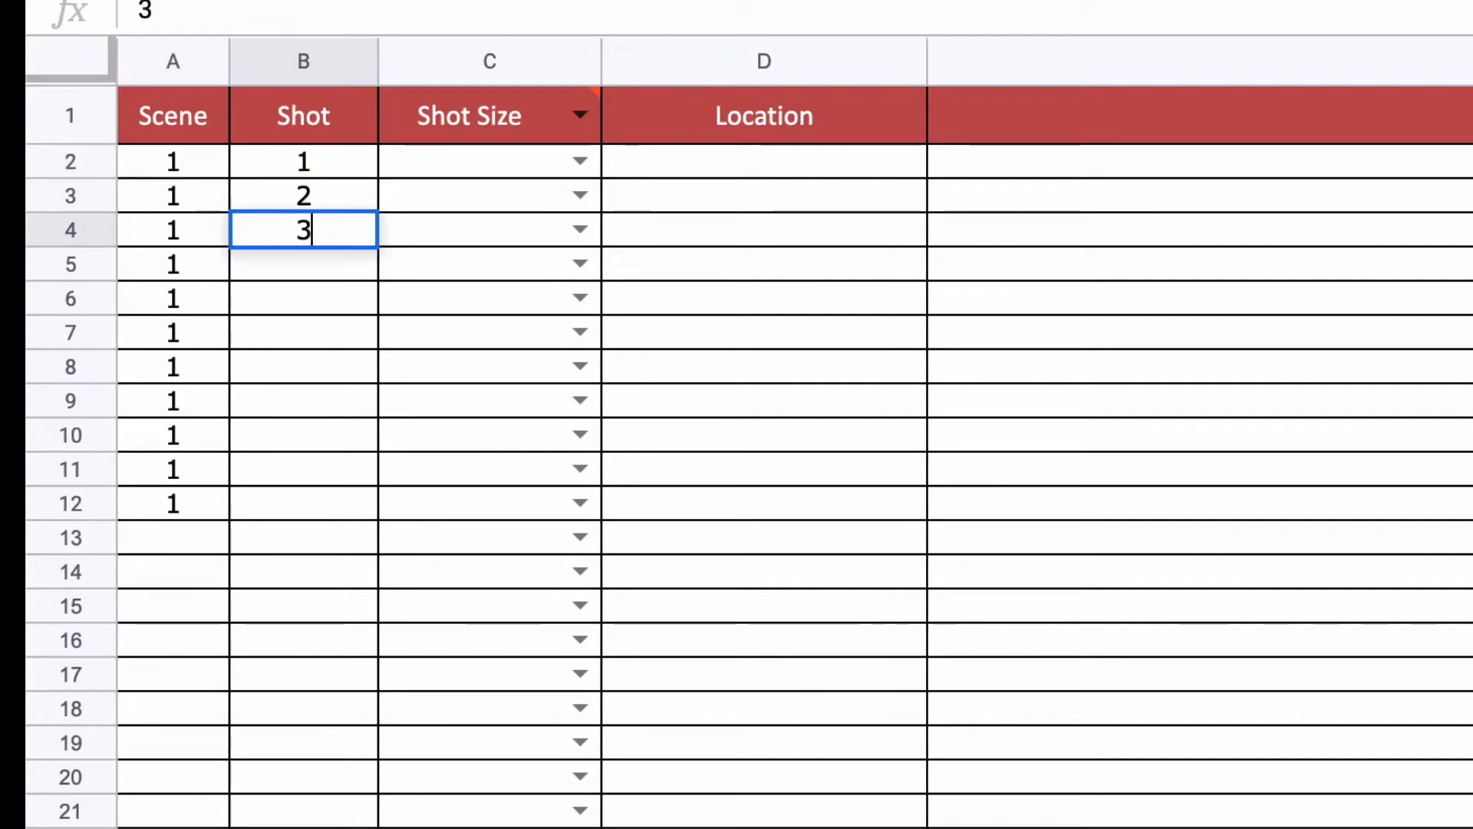
{"action": "left_click", "coordinate": [320, 167]}
{"action": "left_click_drag", "start_coordinate": [320, 166], "coordinate": [372, 501]}
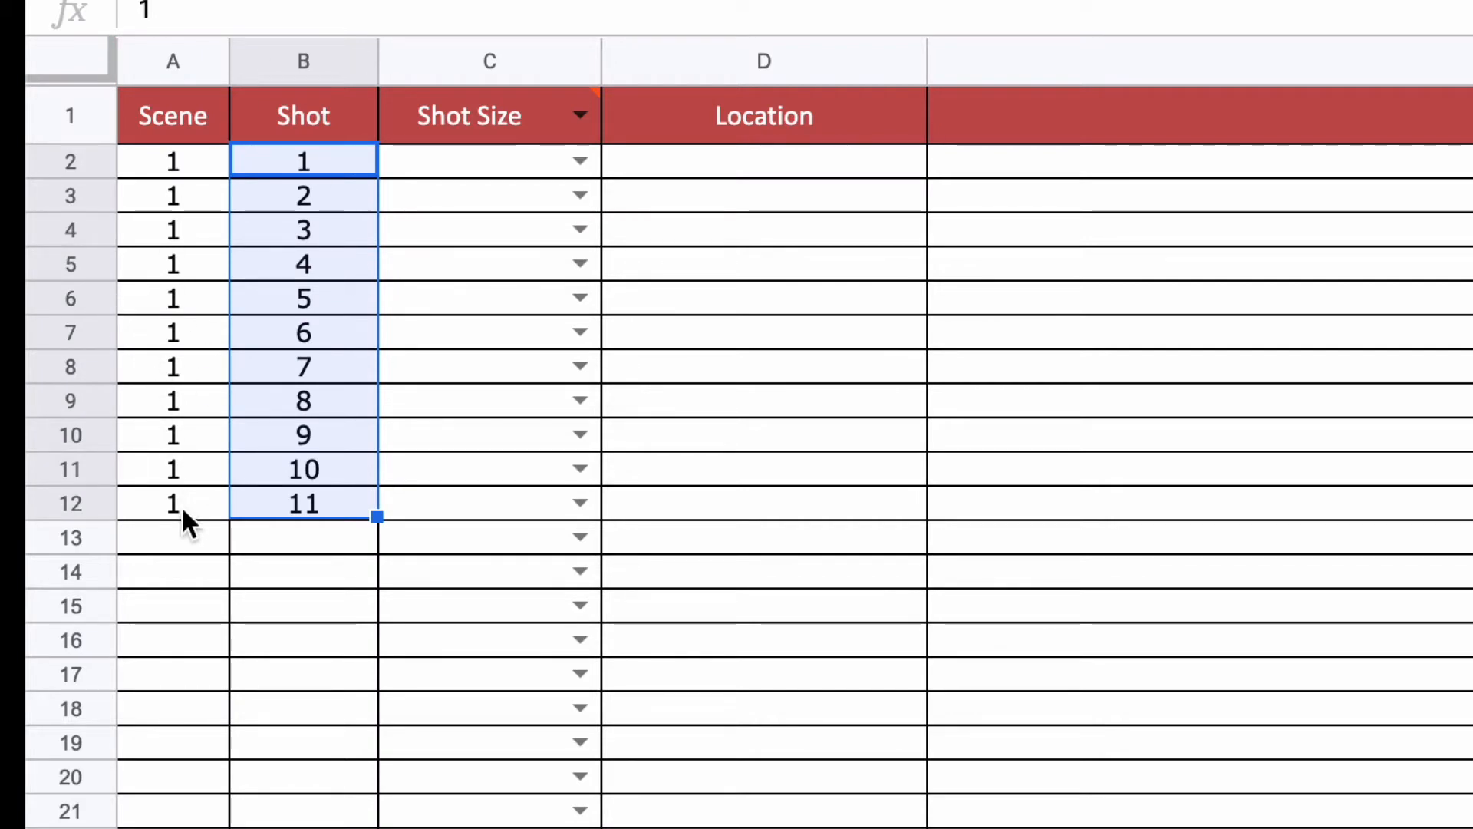
Step: Enter scene 2 in A13 and A14 with shot numbers 1 and 2 beside them
{"action": "left_click", "coordinate": [181, 532]}
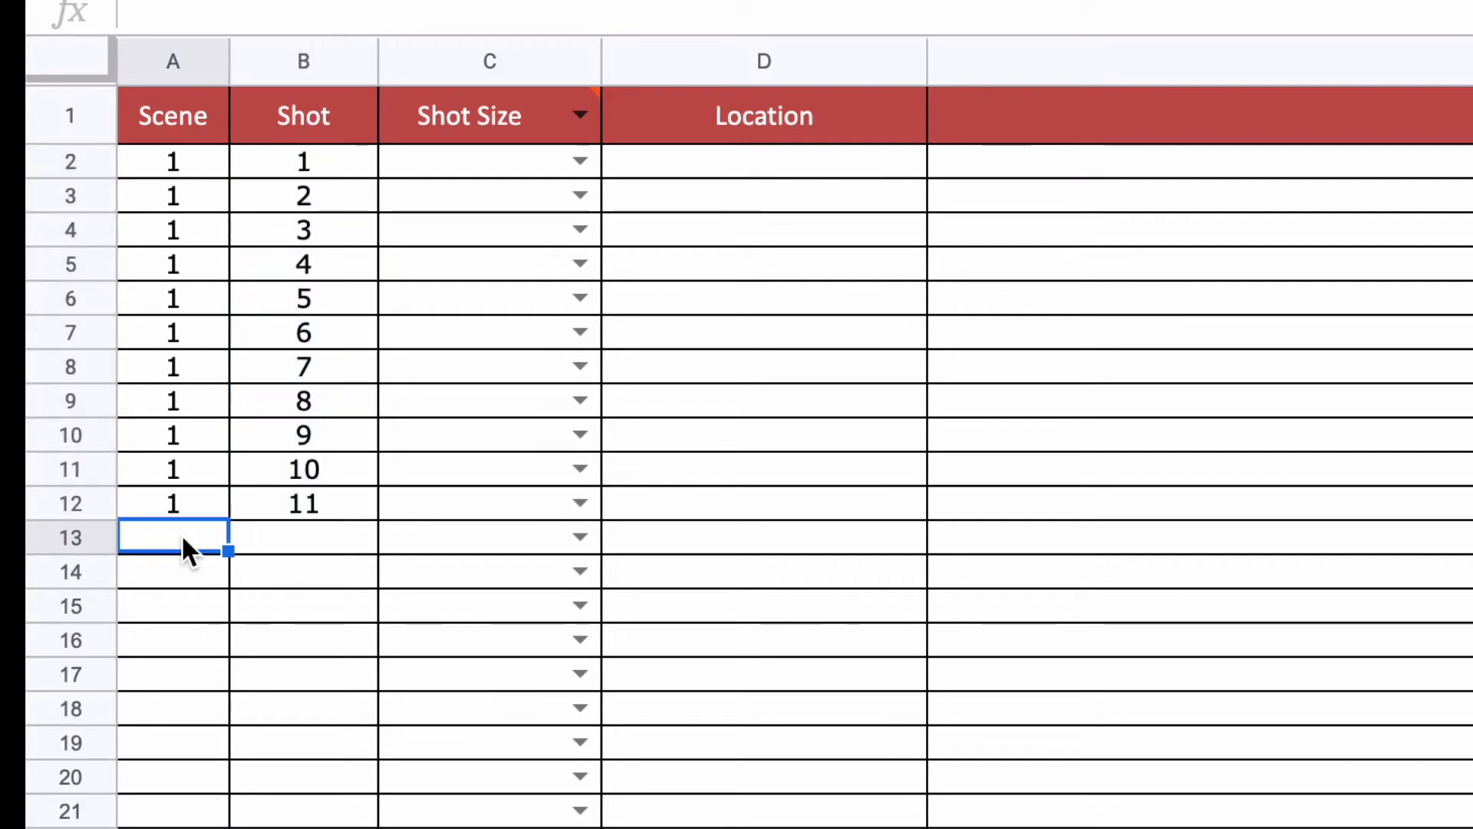
{"action": "type", "text": "2"}
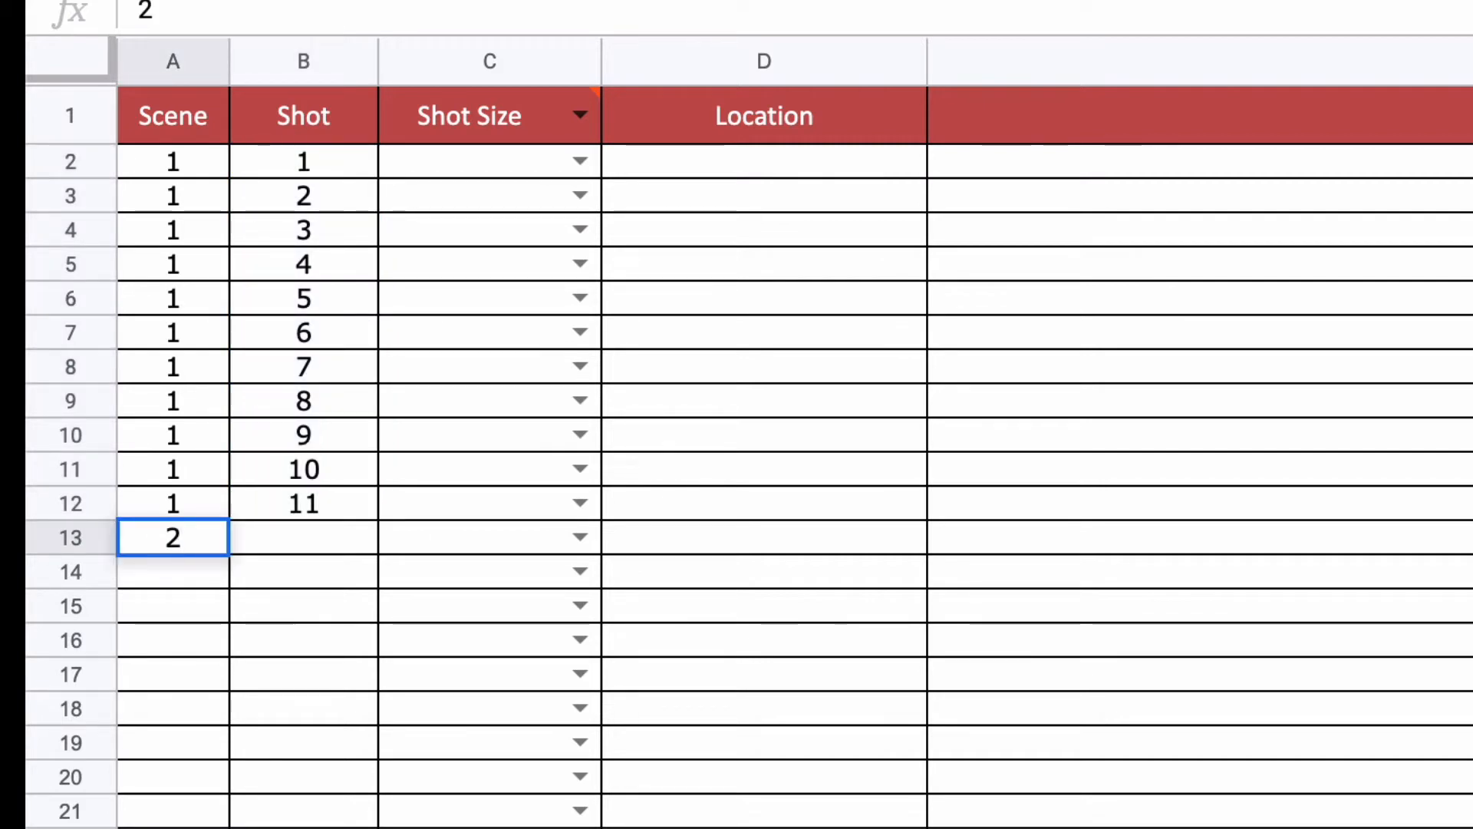
{"action": "key", "text": "Return"}
{"action": "type", "text": "3"}
{"action": "key", "text": "BackSpace"}
{"action": "type", "text": "2"}
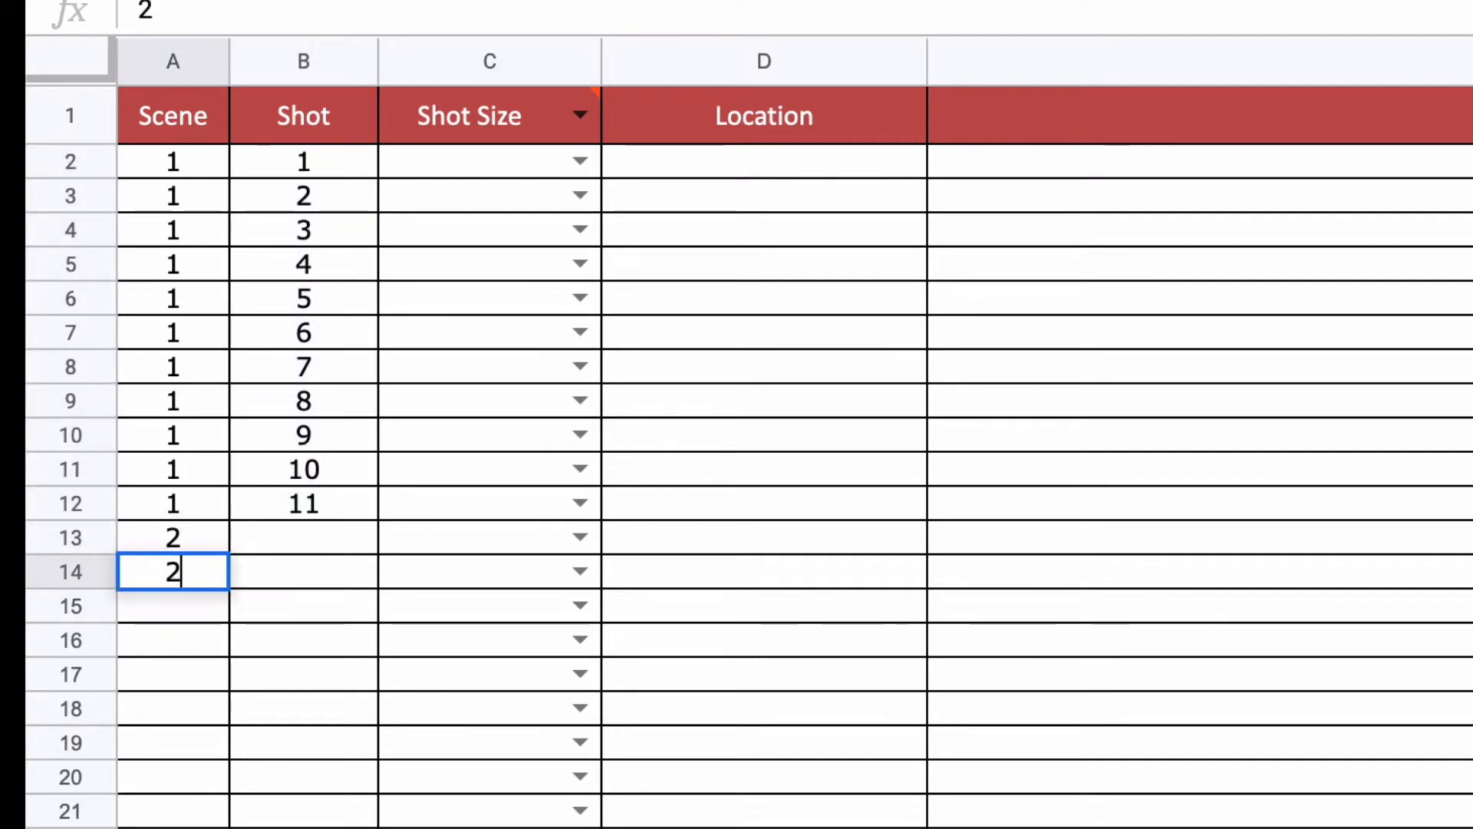
{"action": "key", "text": "Return"}
{"action": "left_click_drag", "start_coordinate": [301, 541], "coordinate": [300, 560]}
{"action": "type", "text": "12"}
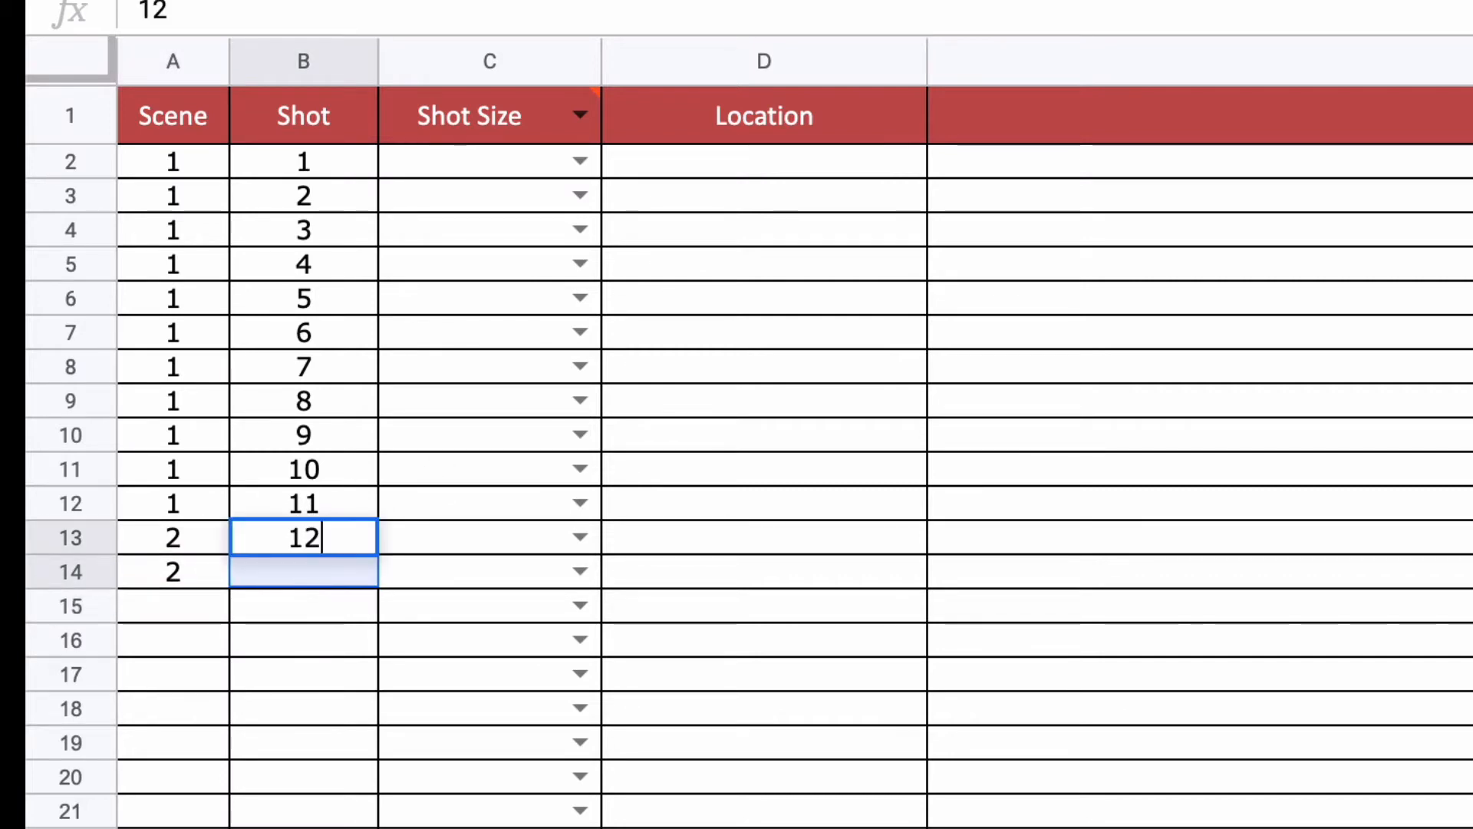
{"action": "key", "text": "BackSpace"}
{"action": "key", "text": "Return"}
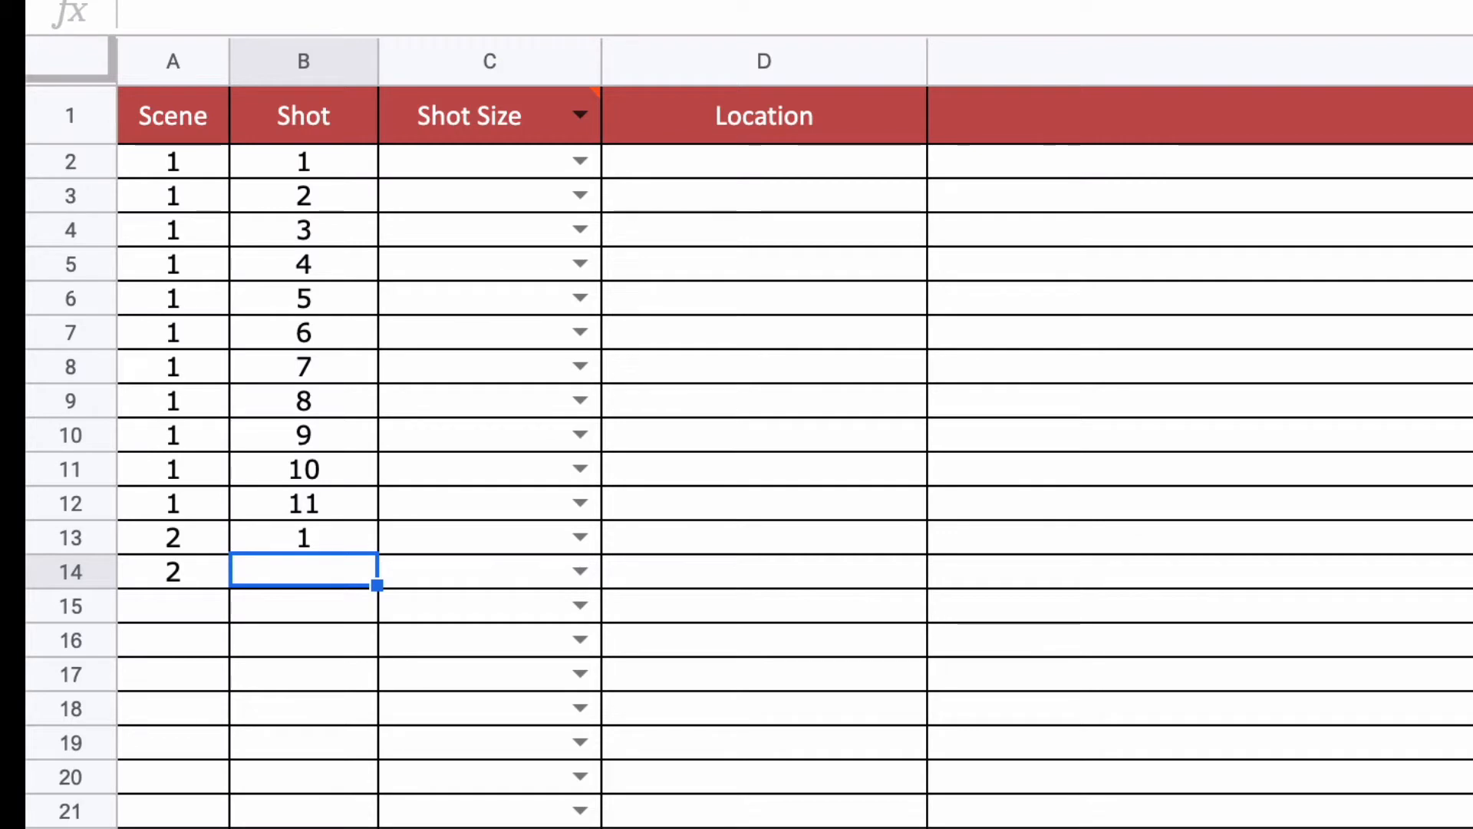
{"action": "type", "text": "2"}
Step: Fill scene 2's scene numbers and shot series down through row 21
{"action": "left_click_drag", "start_coordinate": [205, 537], "coordinate": [215, 802]}
{"action": "left_click_drag", "start_coordinate": [349, 551], "coordinate": [359, 802]}
{"action": "left_click", "coordinate": [782, 741]}
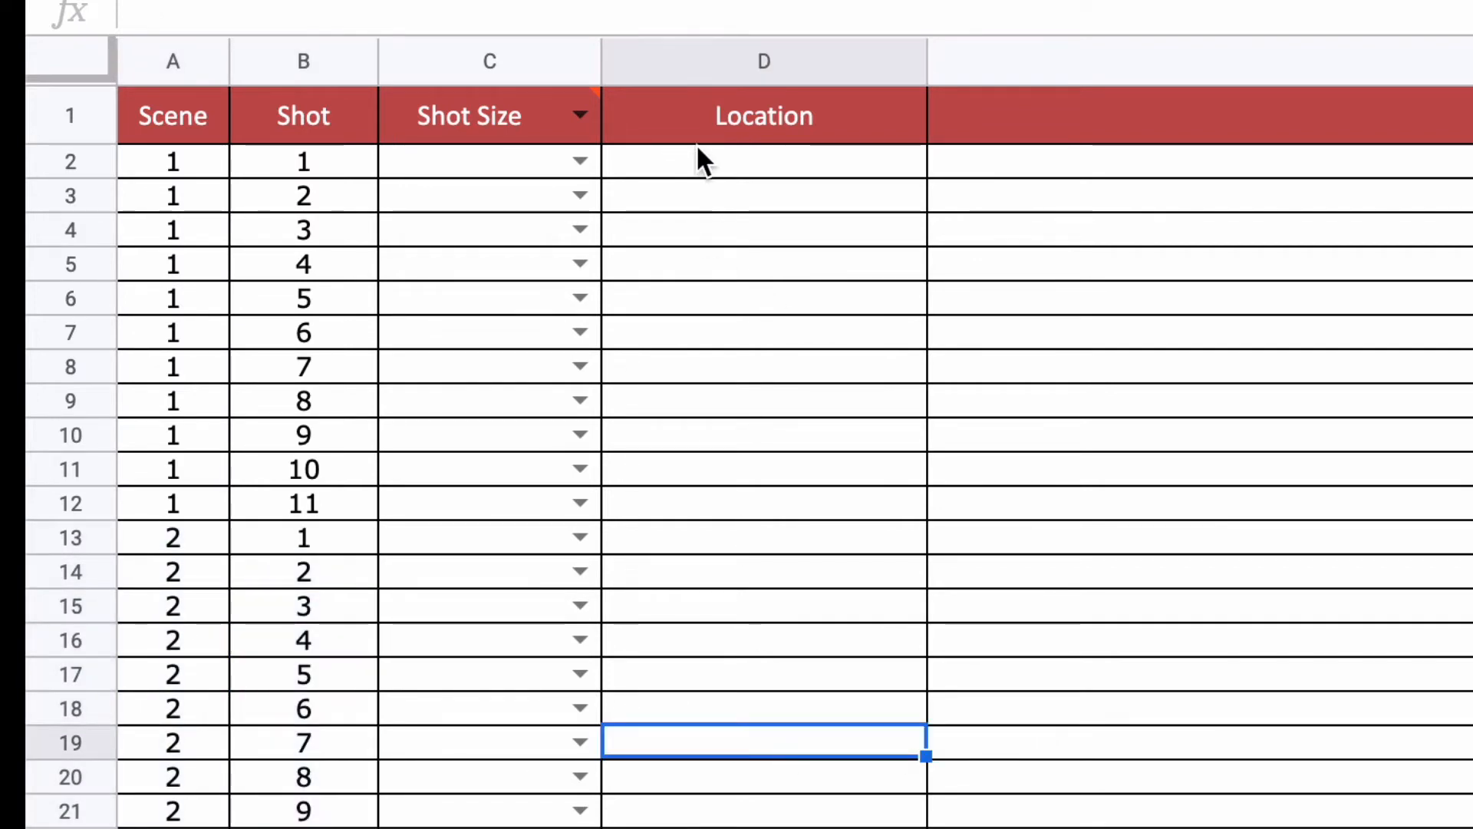
Step: Set the location of D2 to Media classroom and fill it down through row 12
{"action": "left_click", "coordinate": [680, 164]}
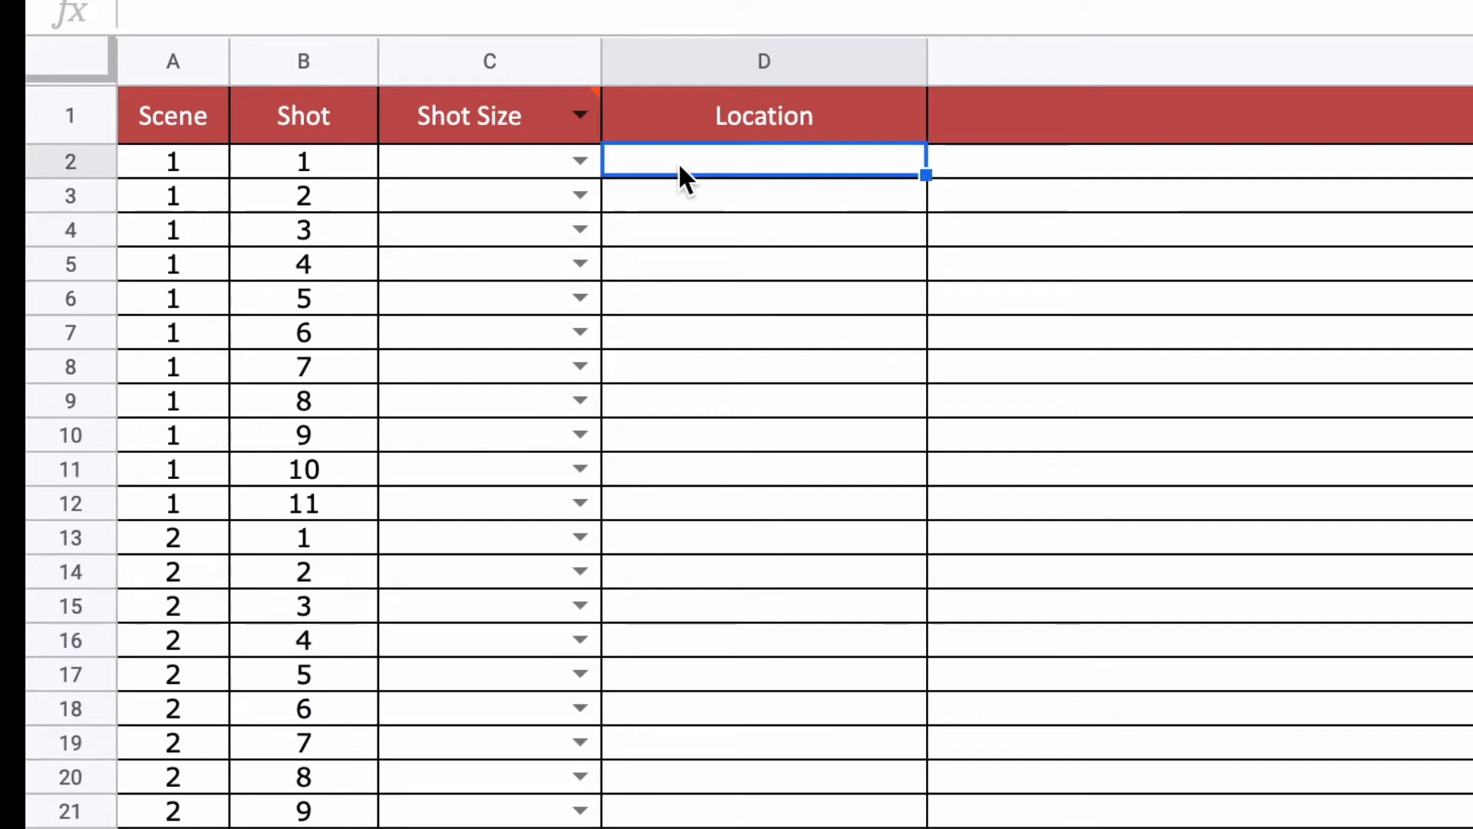
{"action": "type", "text": "M"}
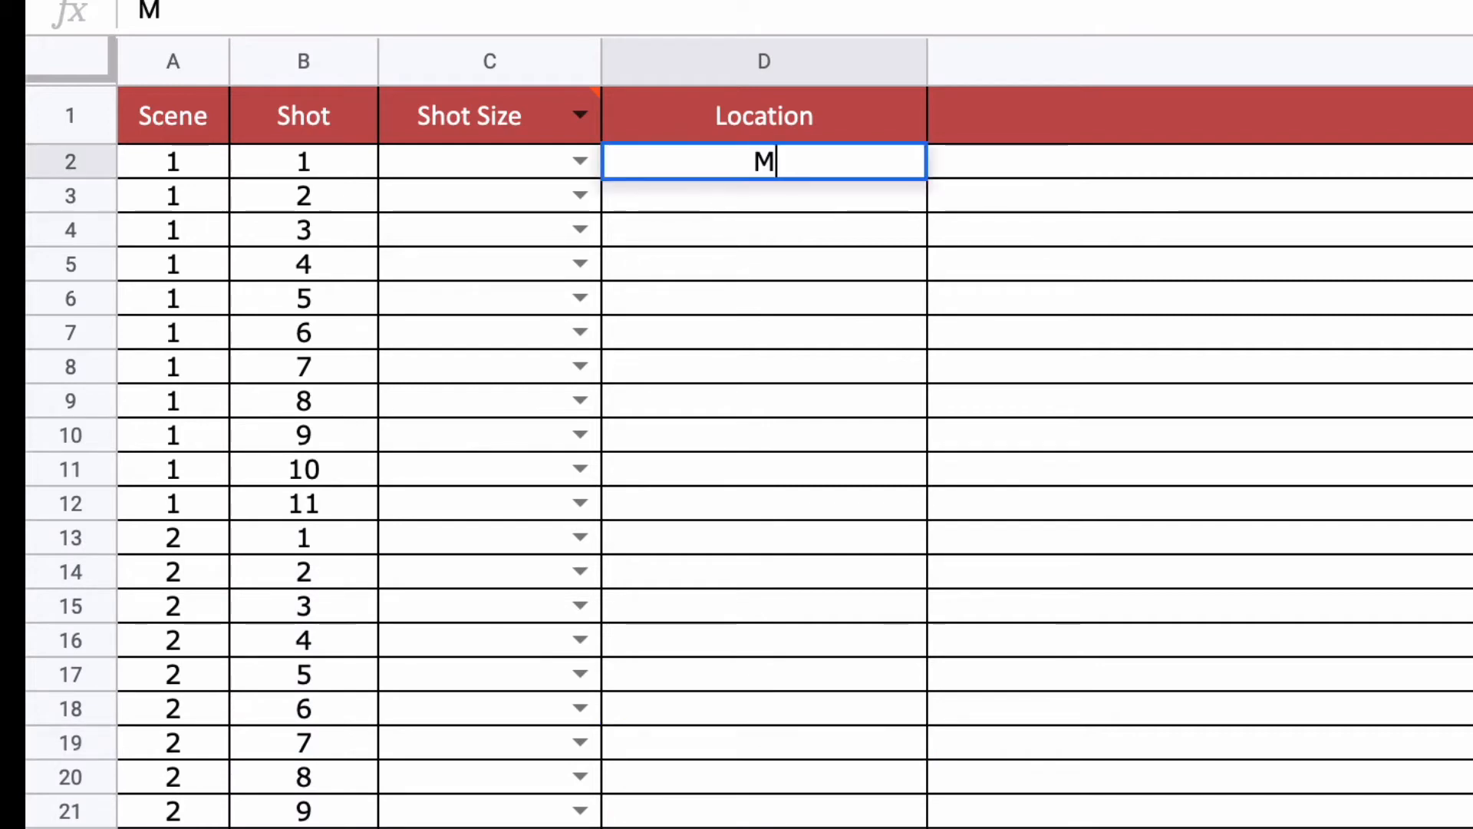
{"action": "type", "text": "edi"}
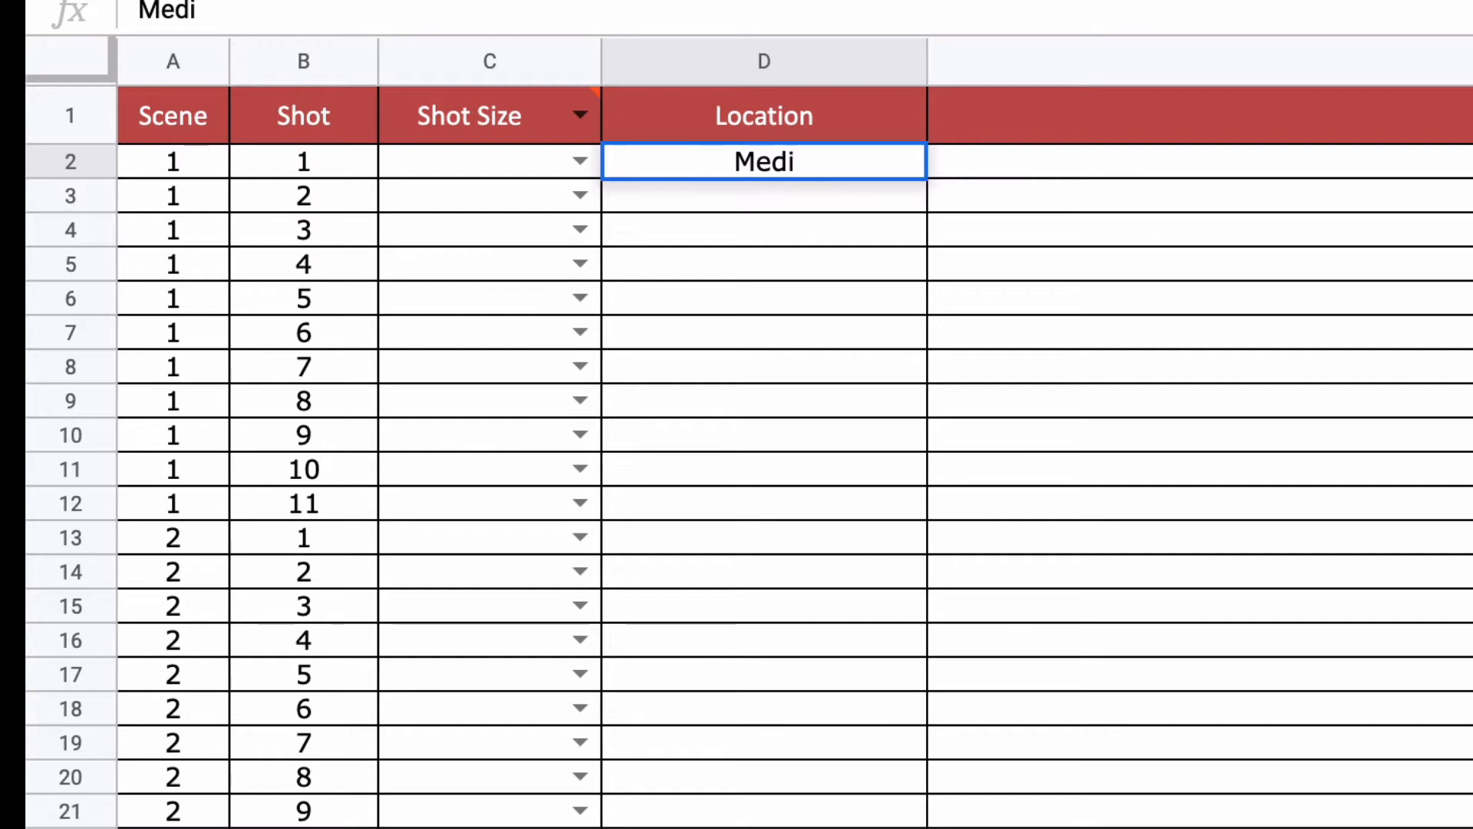
{"action": "type", "text": "a classroom"}
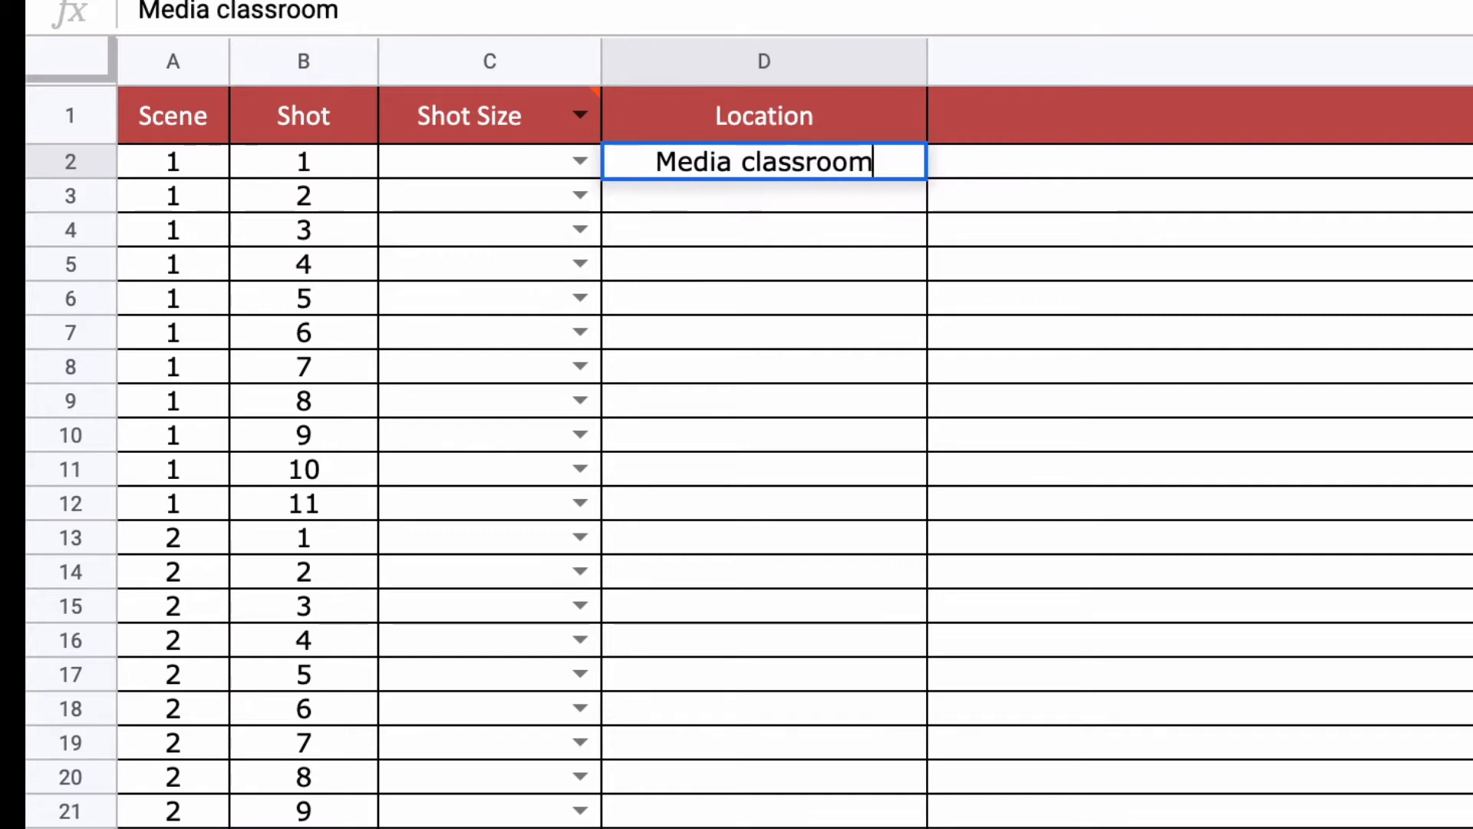
{"action": "left_click", "coordinate": [1178, 395]}
{"action": "left_click", "coordinate": [882, 168]}
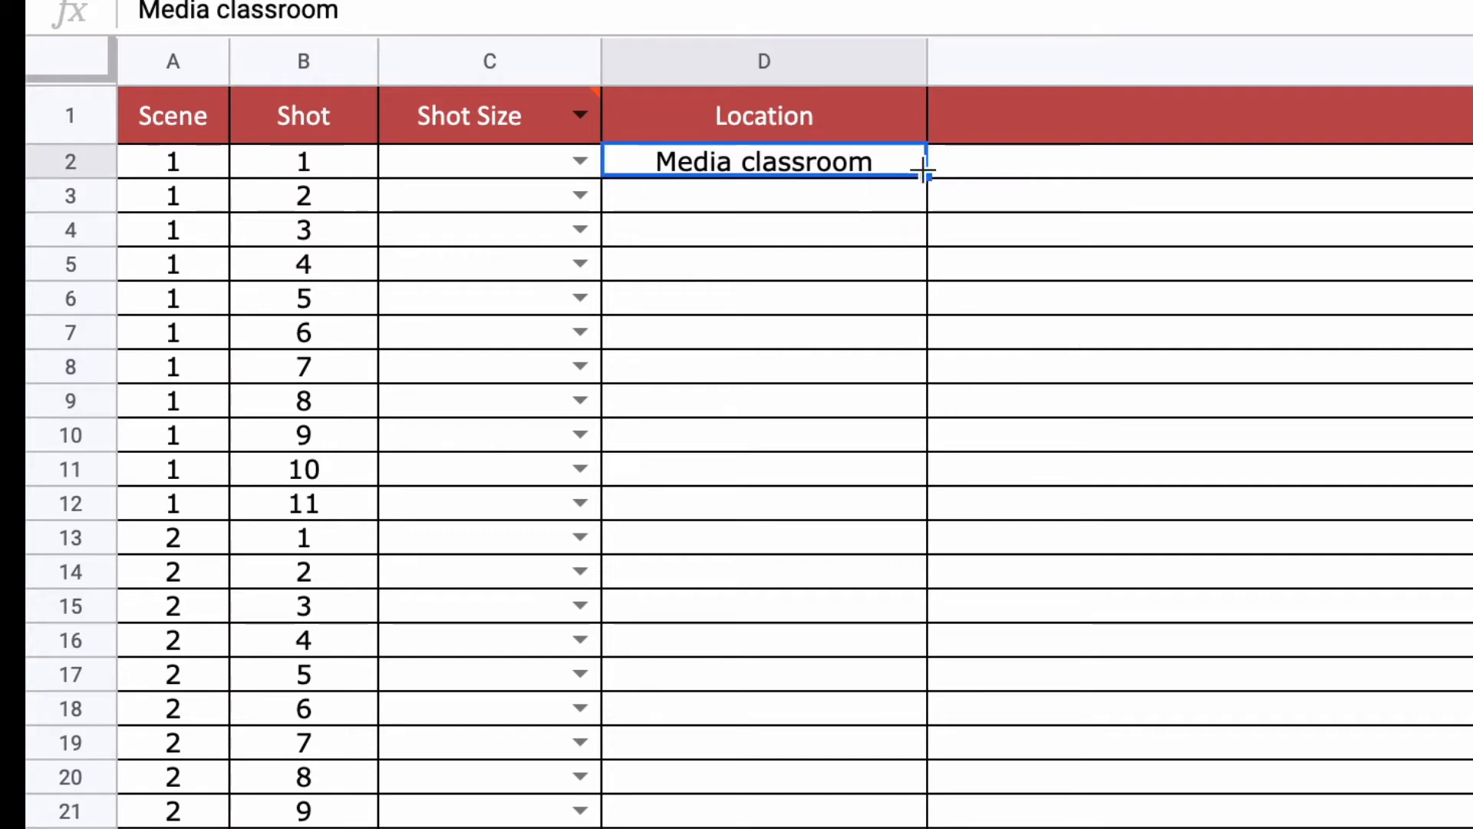
{"action": "left_click_drag", "start_coordinate": [926, 175], "coordinate": [866, 507]}
Step: Set the location of D13 to Forum and fill it down through row 21
{"action": "left_click", "coordinate": [759, 551]}
{"action": "type", "text": "Forum"}
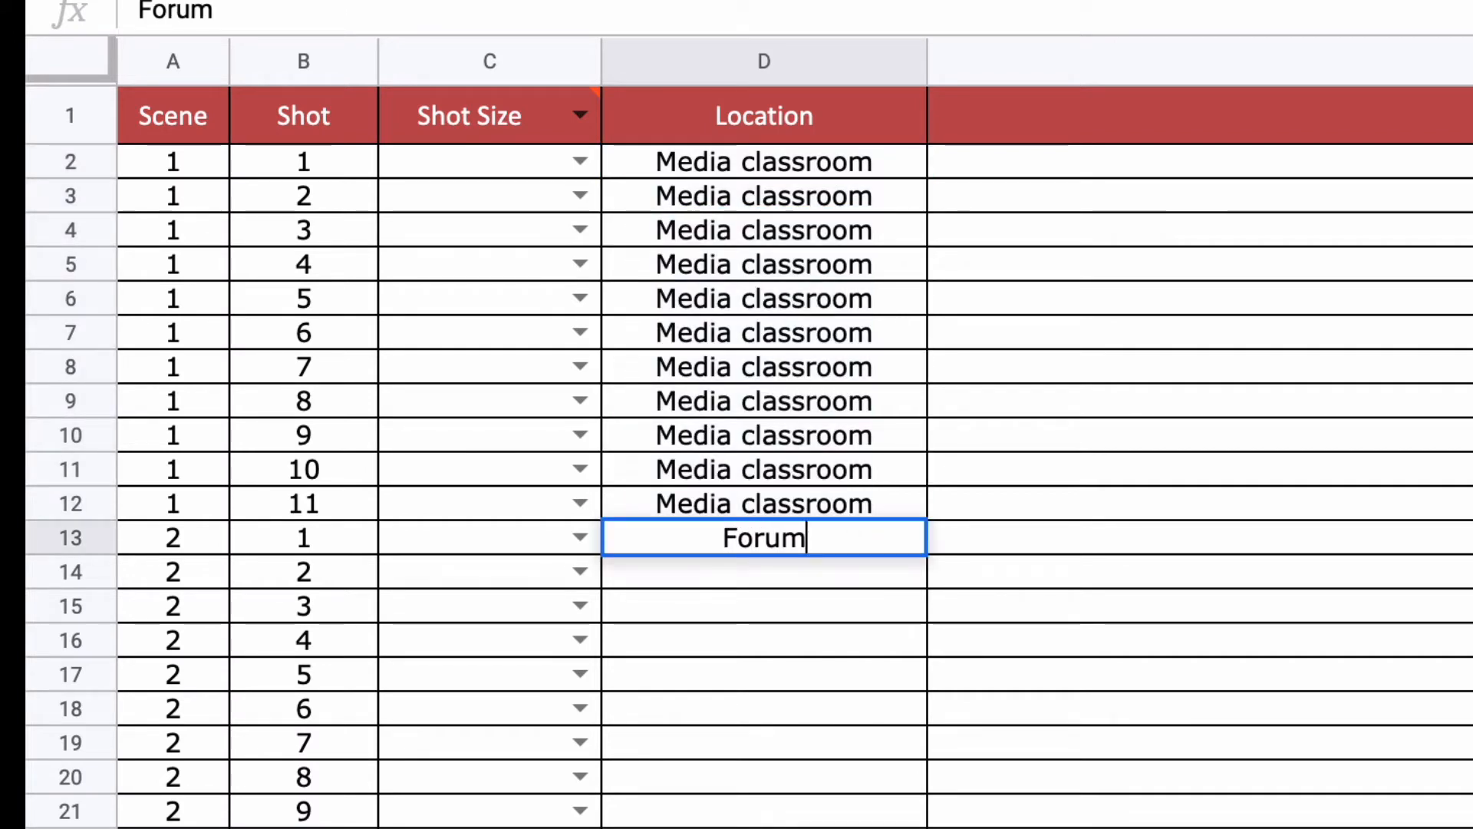
{"action": "left_click", "coordinate": [1019, 613]}
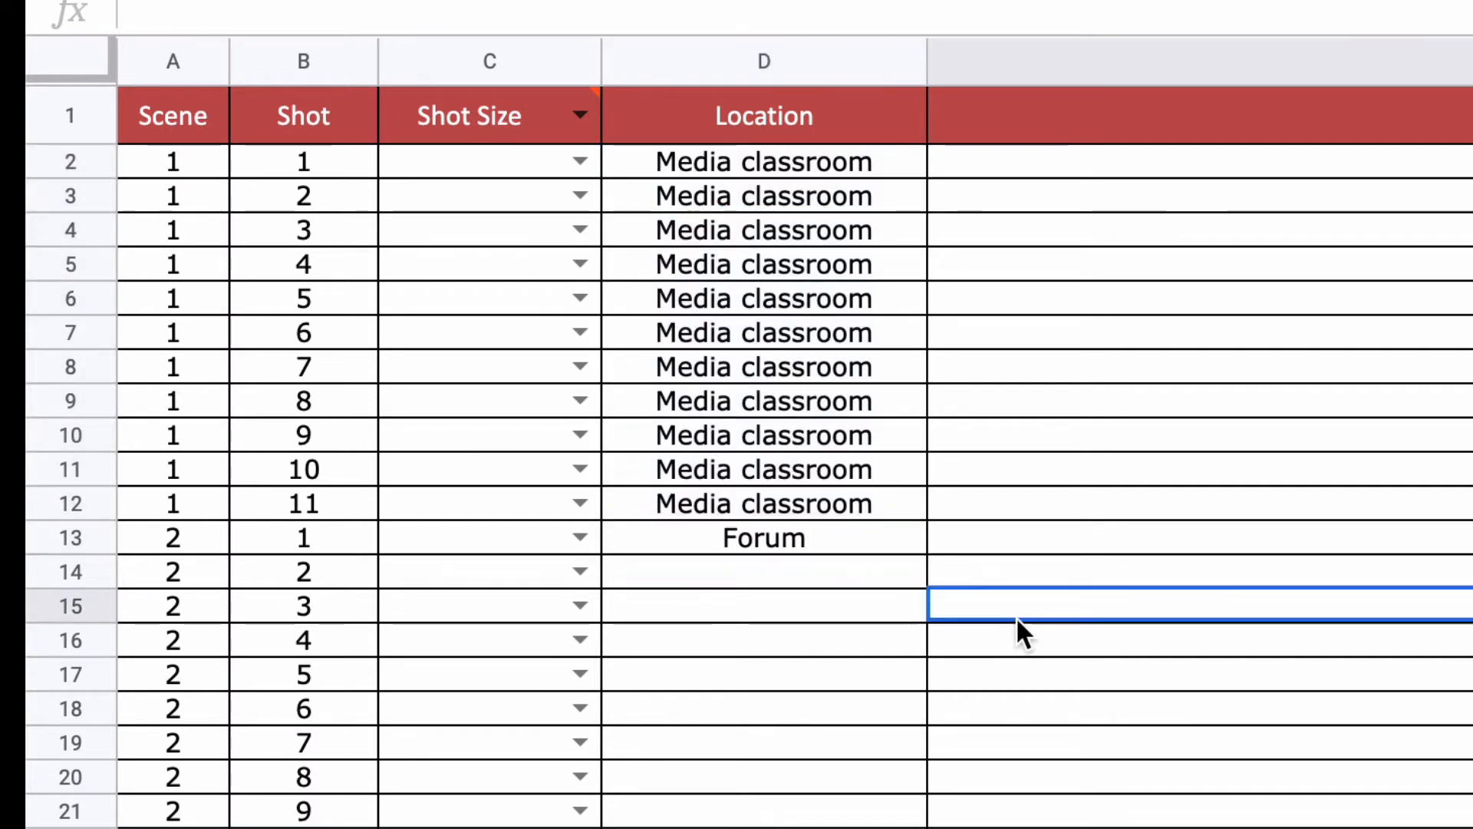
{"action": "left_click", "coordinate": [864, 546]}
{"action": "left_click_drag", "start_coordinate": [921, 578], "coordinate": [888, 815]}
{"action": "left_click", "coordinate": [1305, 611]}
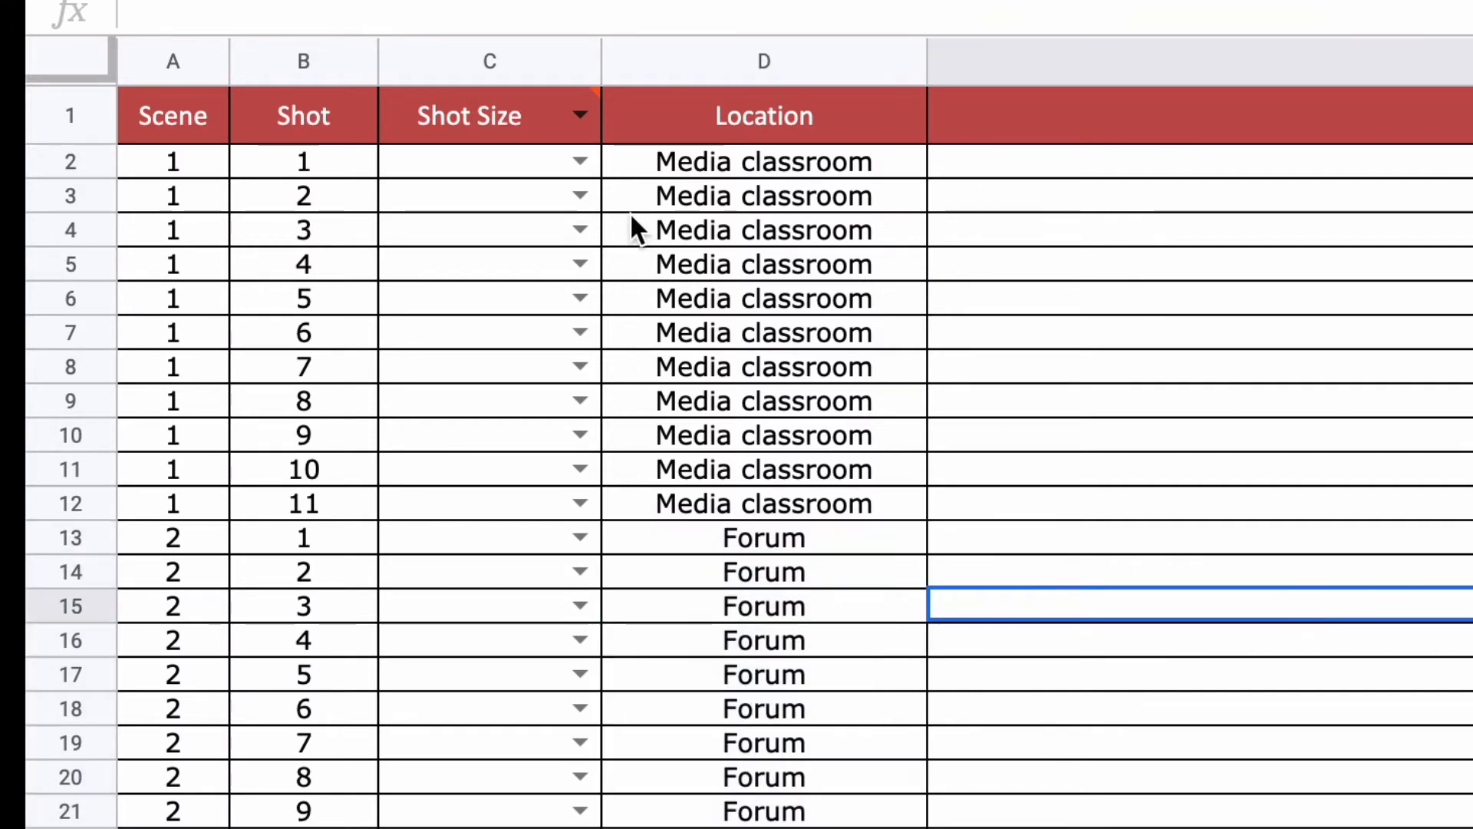
Step: Open the Shot Size drop-down lists to review the available shot size options
{"action": "left_click", "coordinate": [580, 163]}
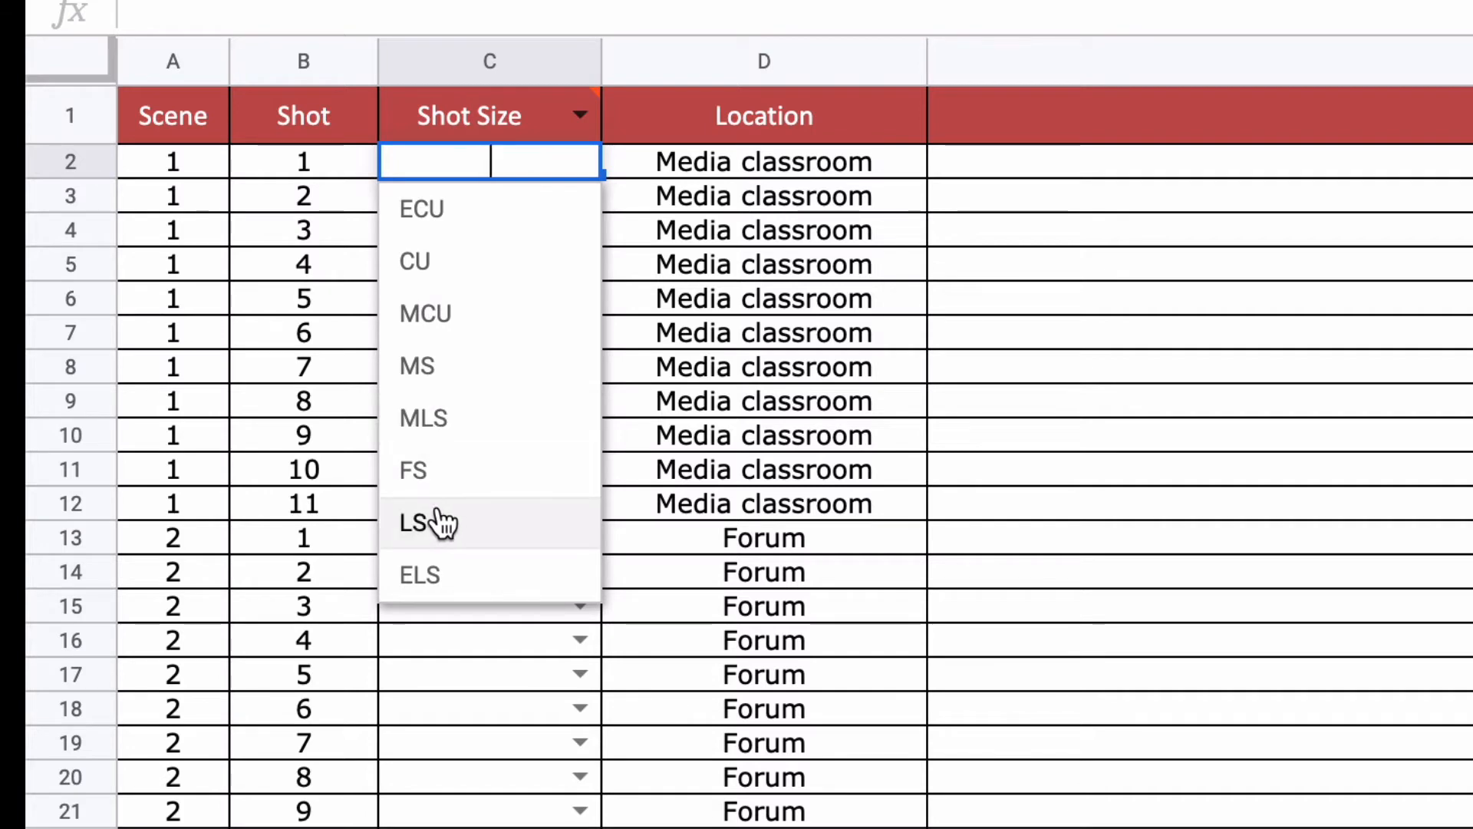
{"action": "left_click", "coordinate": [1143, 326]}
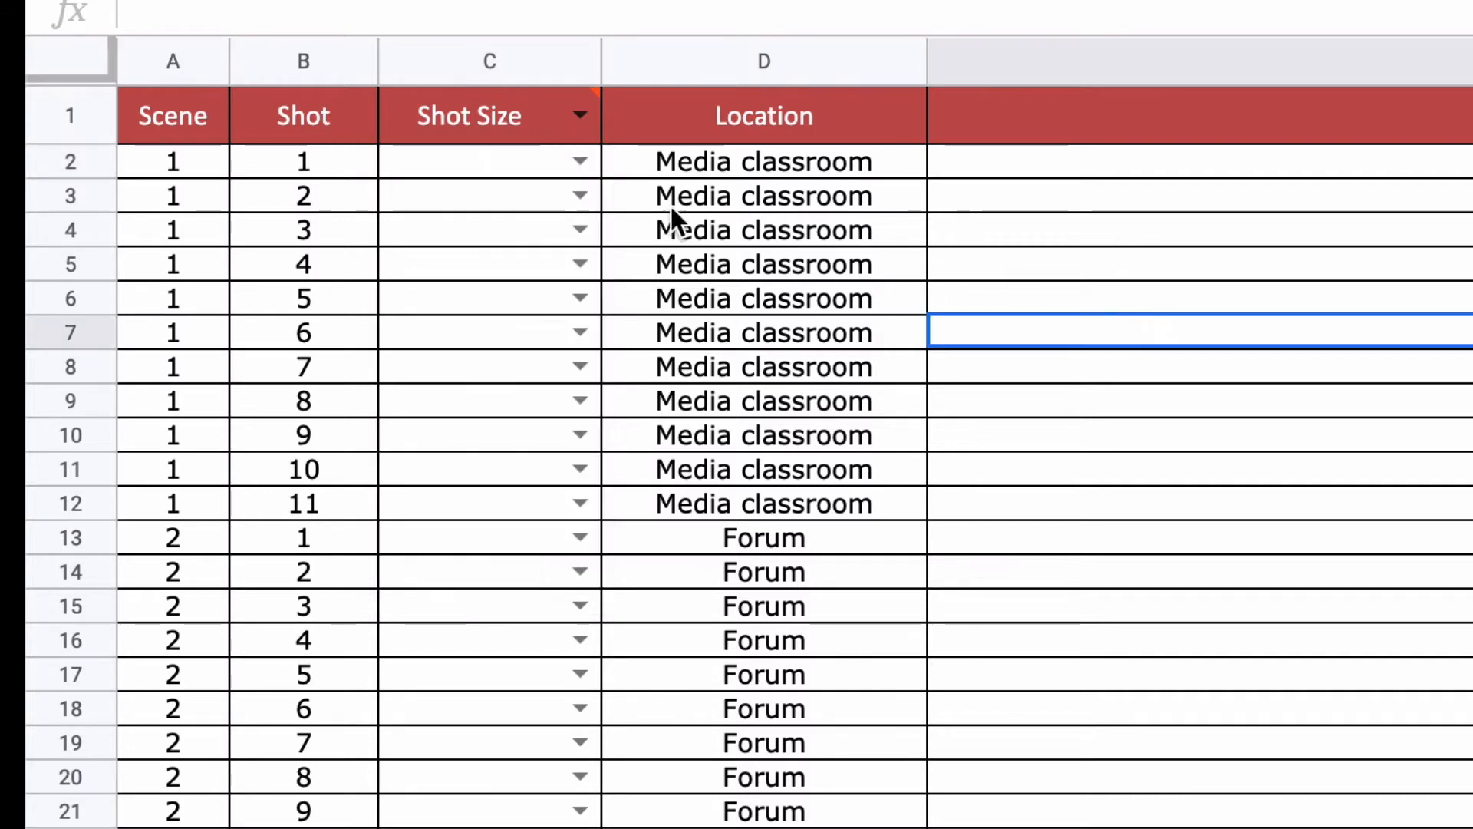
{"action": "left_click", "coordinate": [578, 162]}
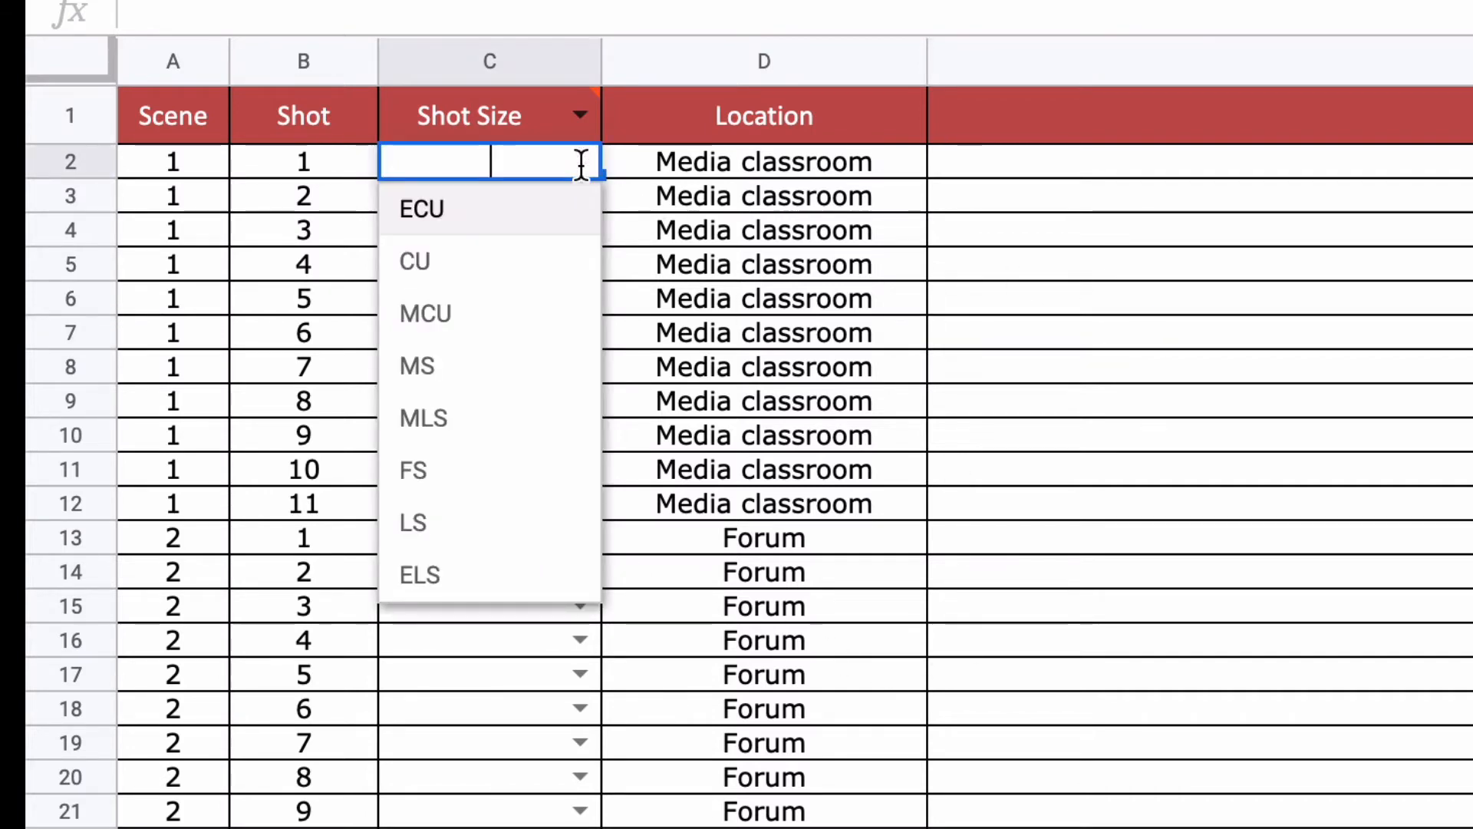
{"action": "left_click", "coordinate": [943, 408]}
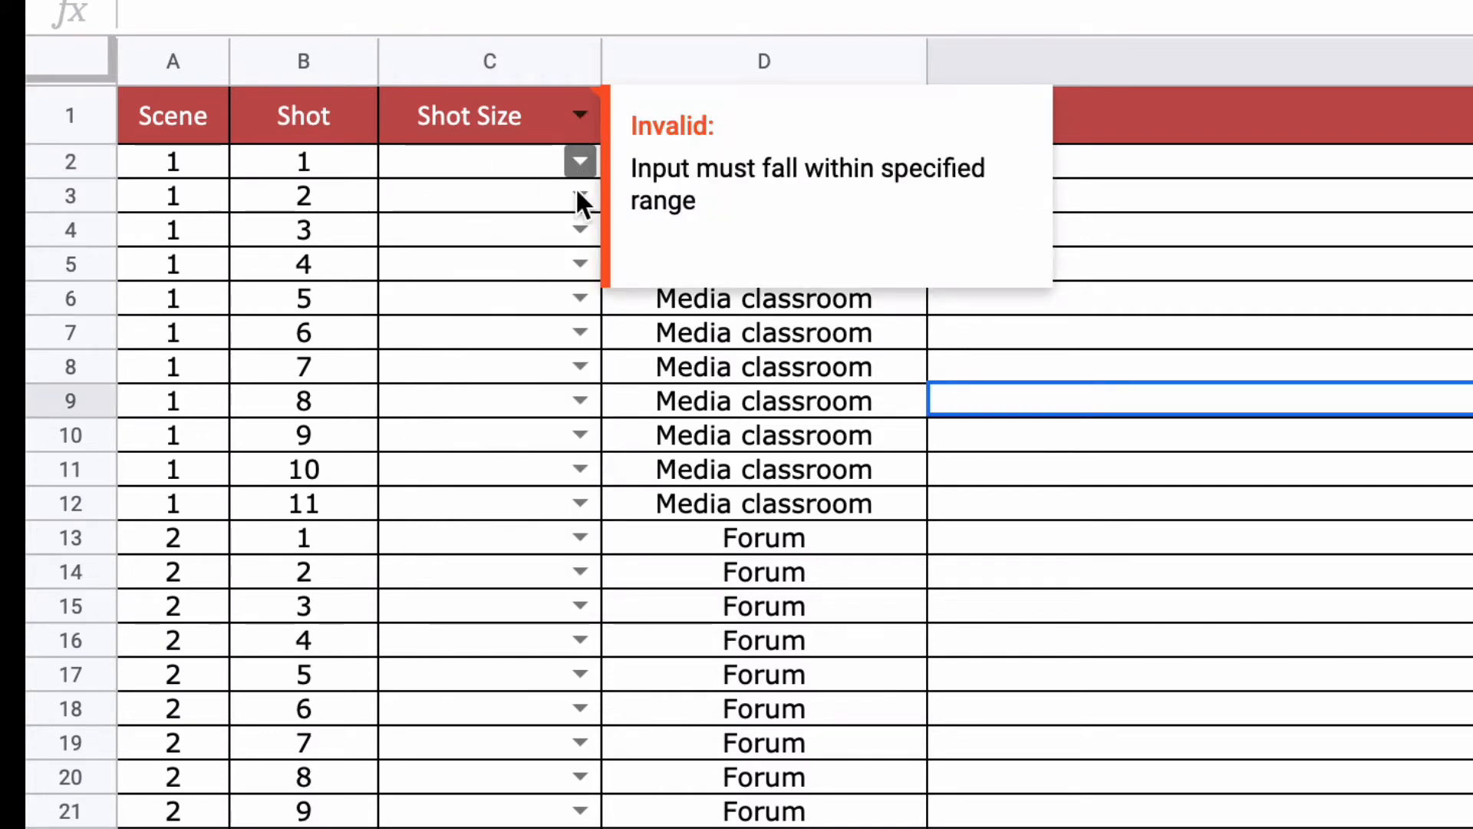
{"action": "left_click", "coordinate": [579, 264]}
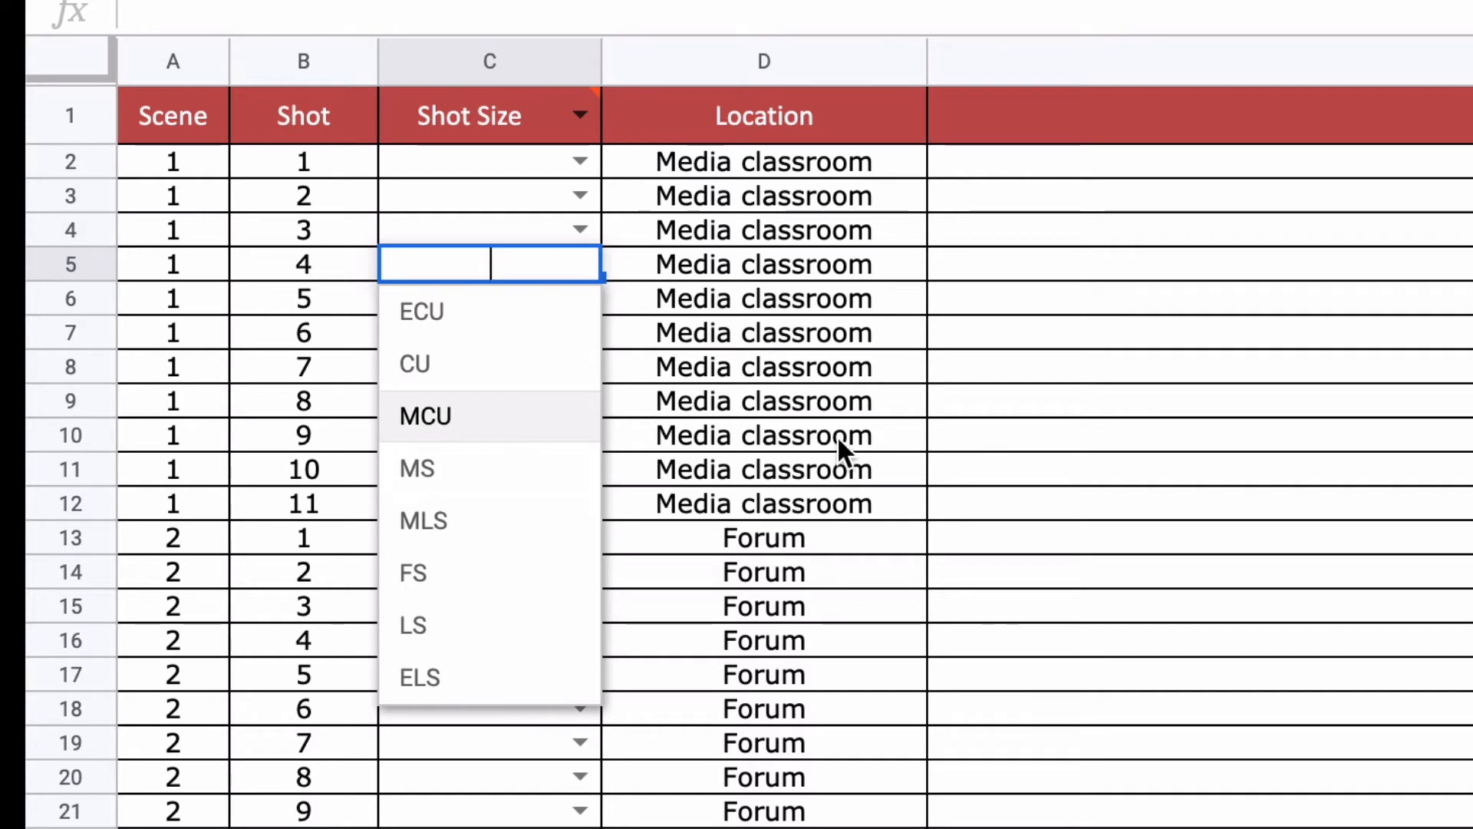
{"action": "left_click", "coordinate": [1201, 412]}
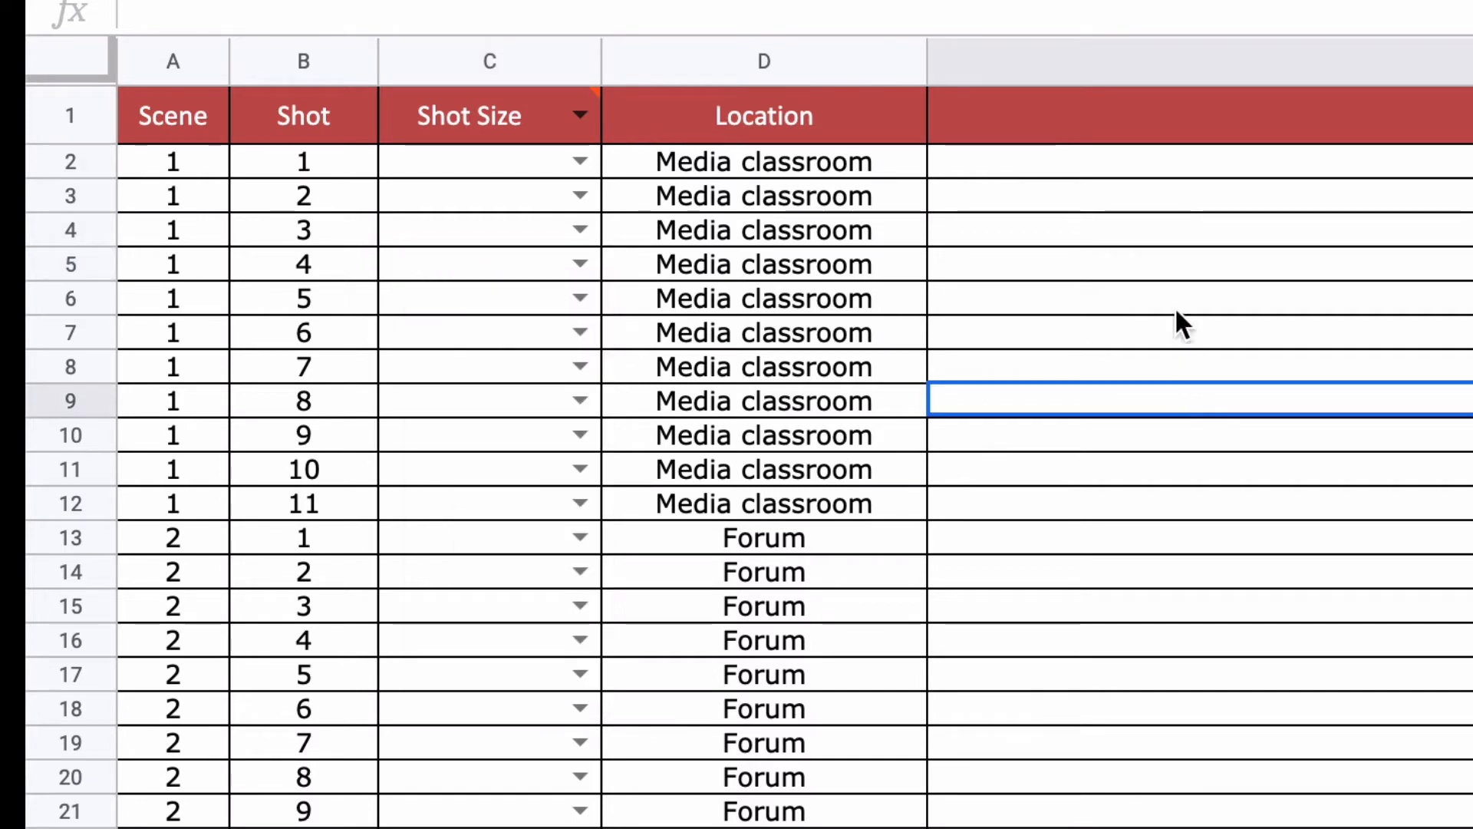
Step: Enter E2's description: Establishing shot of a media classroom. MR HIGGS is up the front. The STUDNETS all look bored
{"action": "left_click", "coordinate": [1025, 160]}
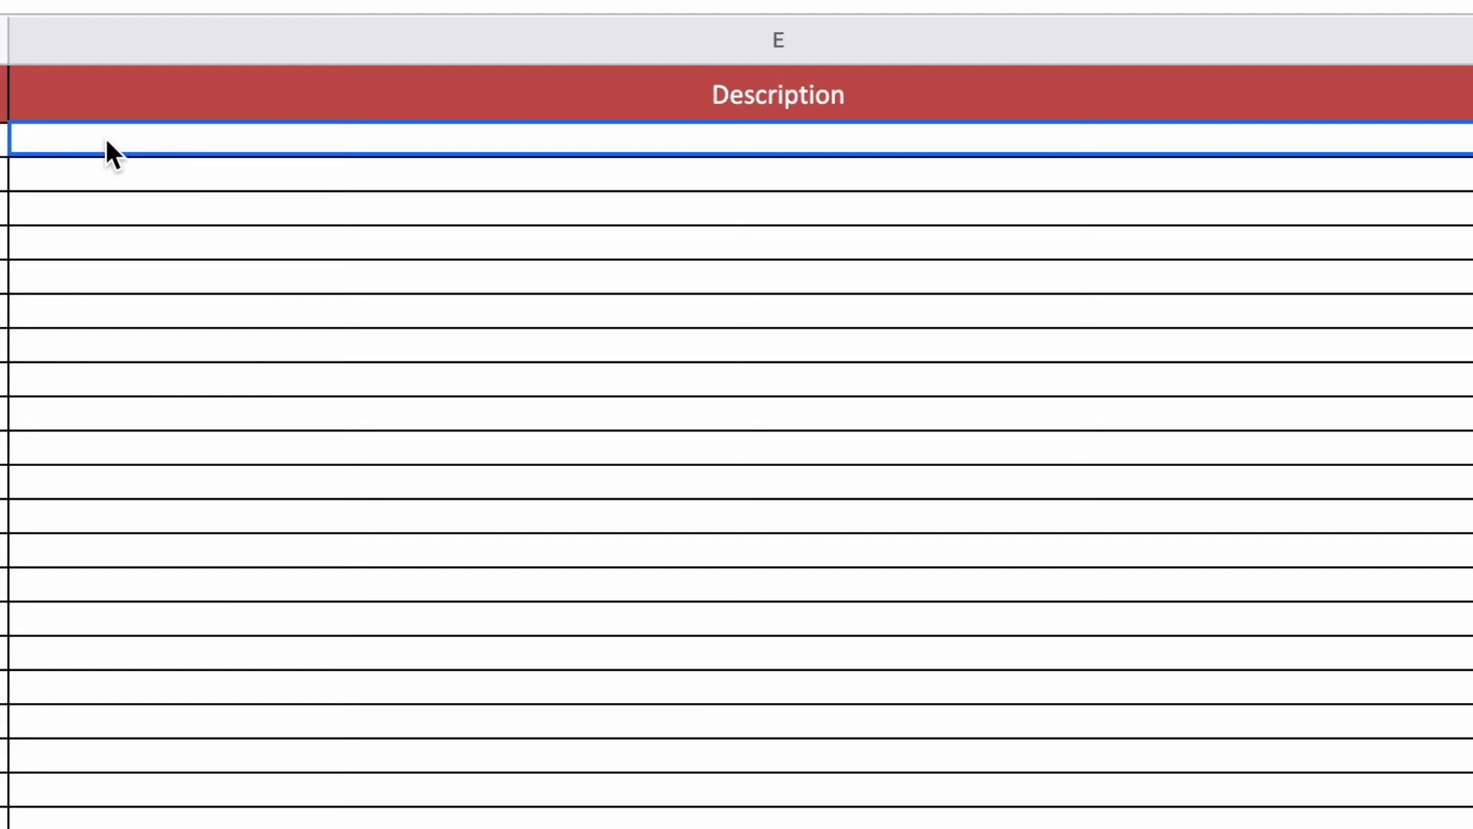
{"action": "type", "text": "Establ"}
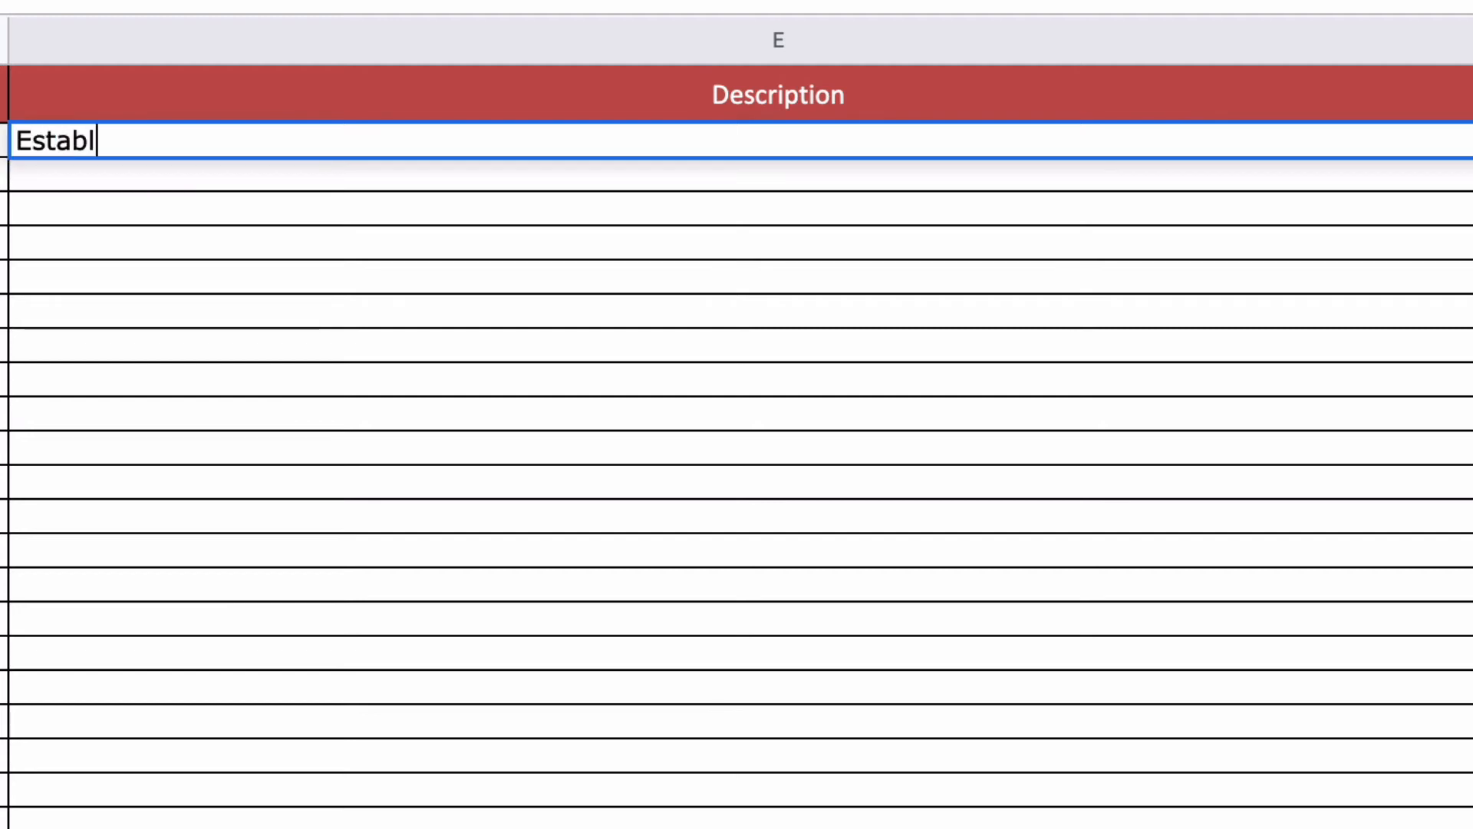
{"action": "type", "text": "ishing shot of "}
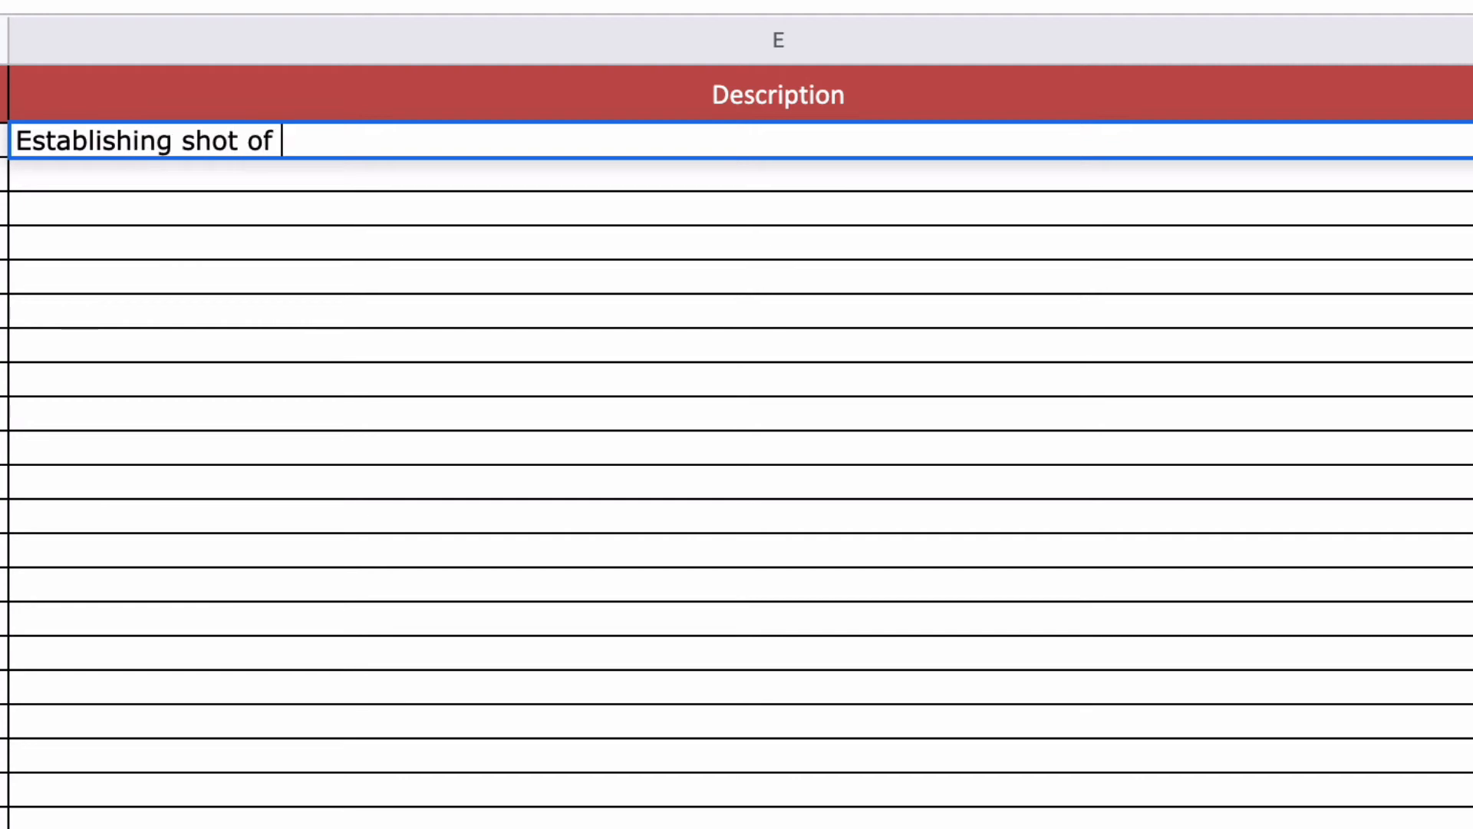
{"action": "type", "text": "a media c"}
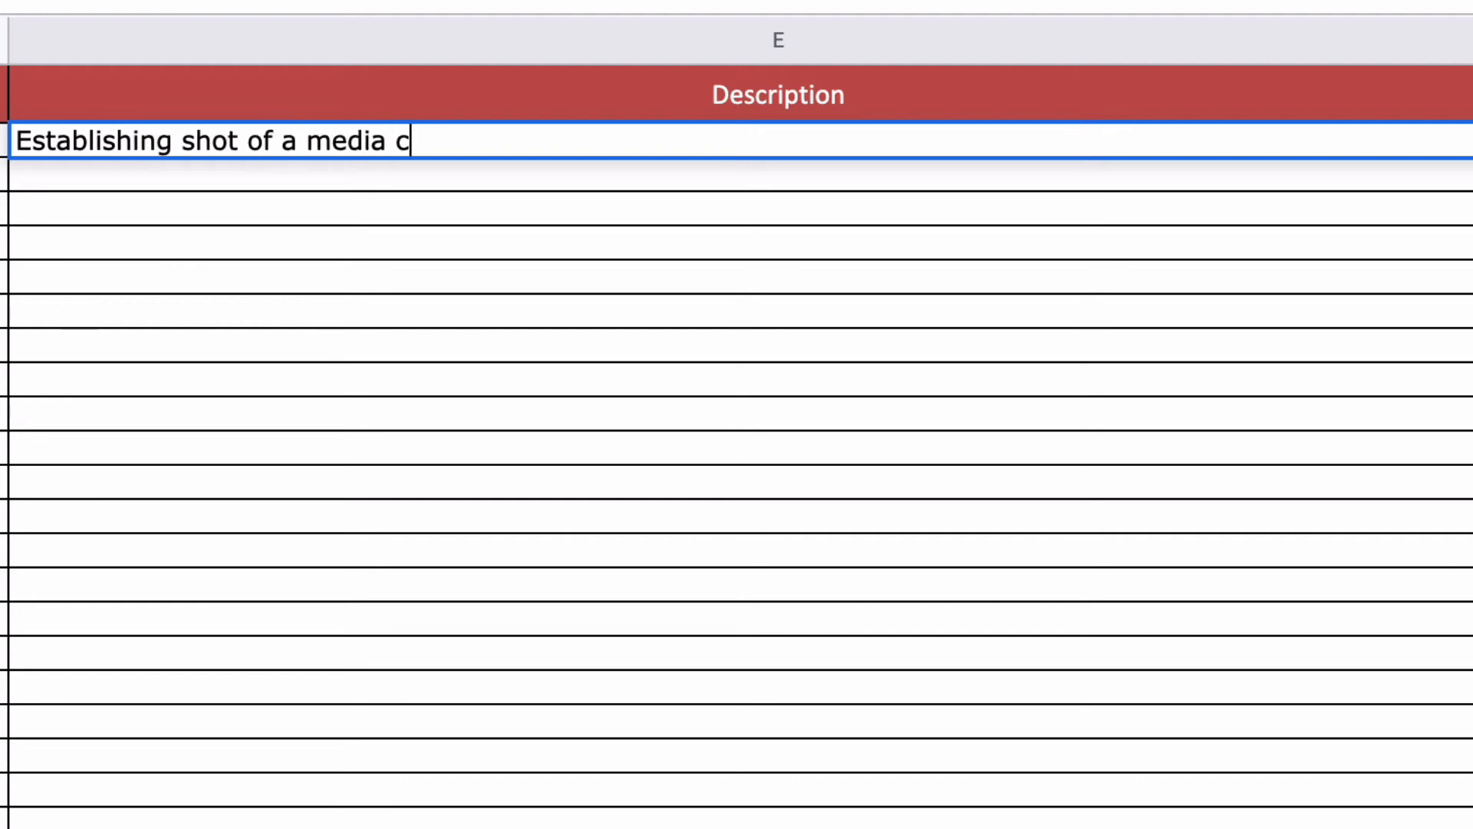
{"action": "type", "text": "lassroom.  "}
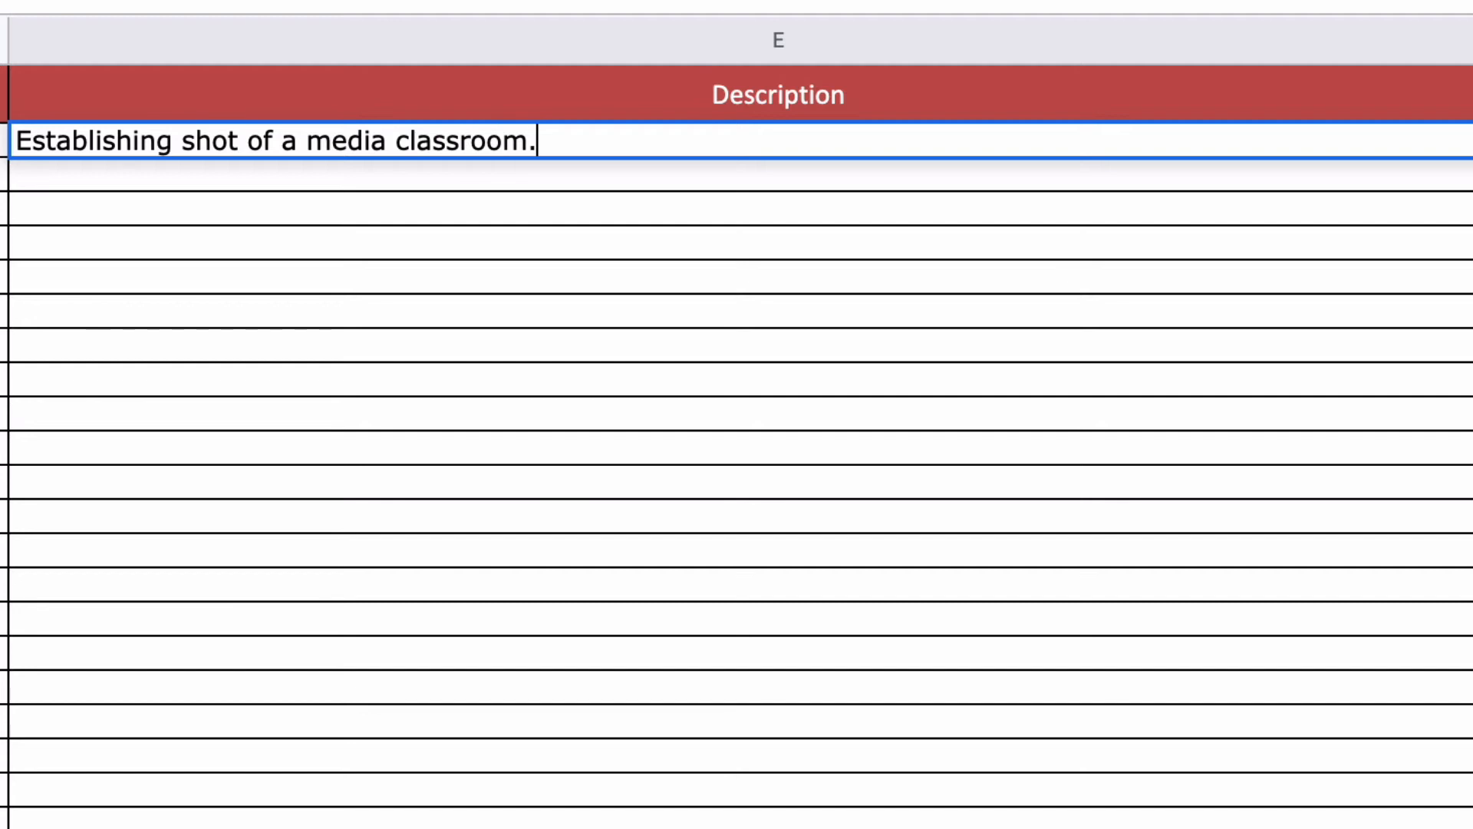
{"action": "type", "text": "MR HIGG"}
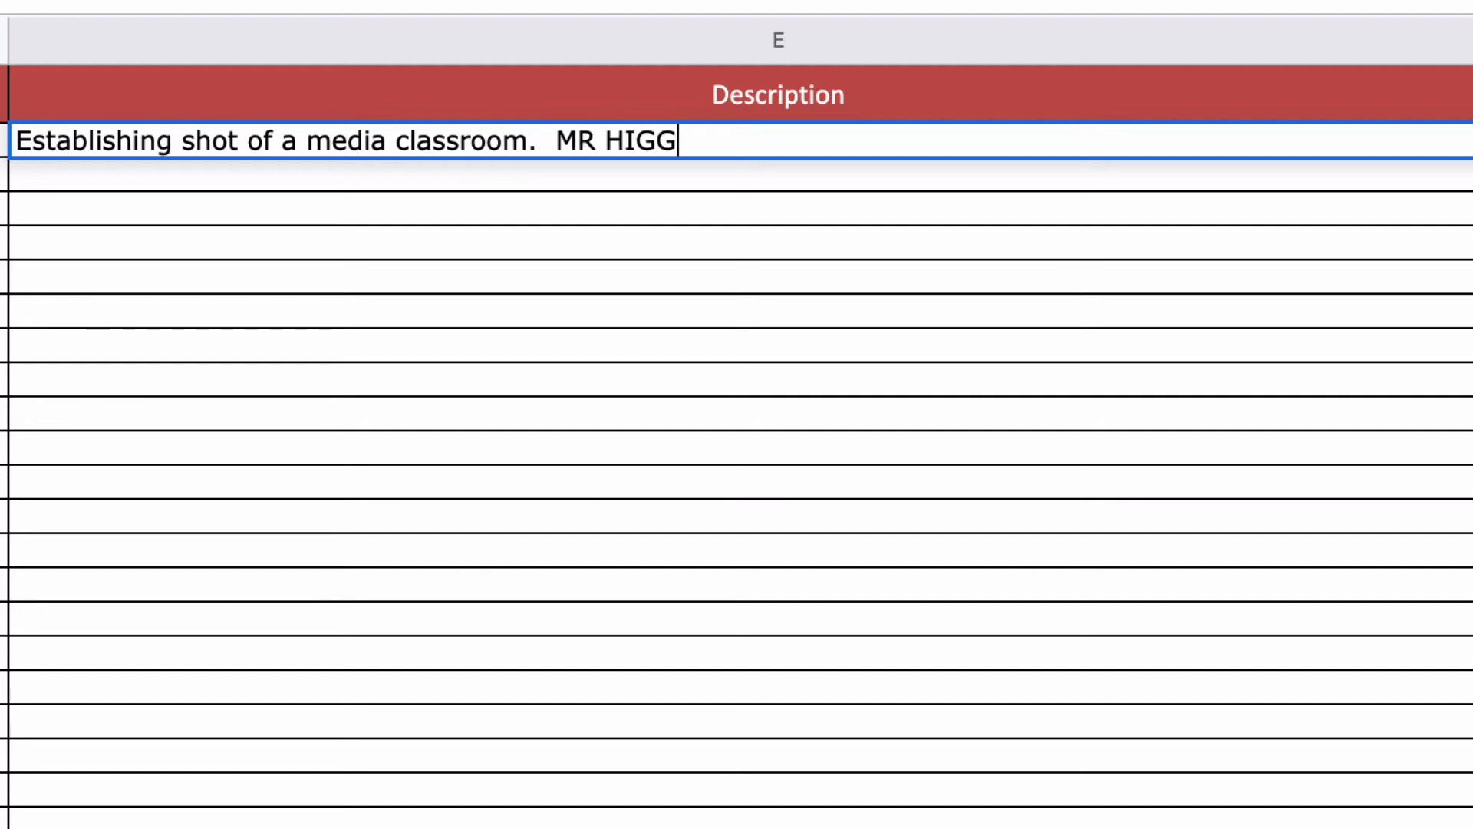
{"action": "type", "text": "S is up th"}
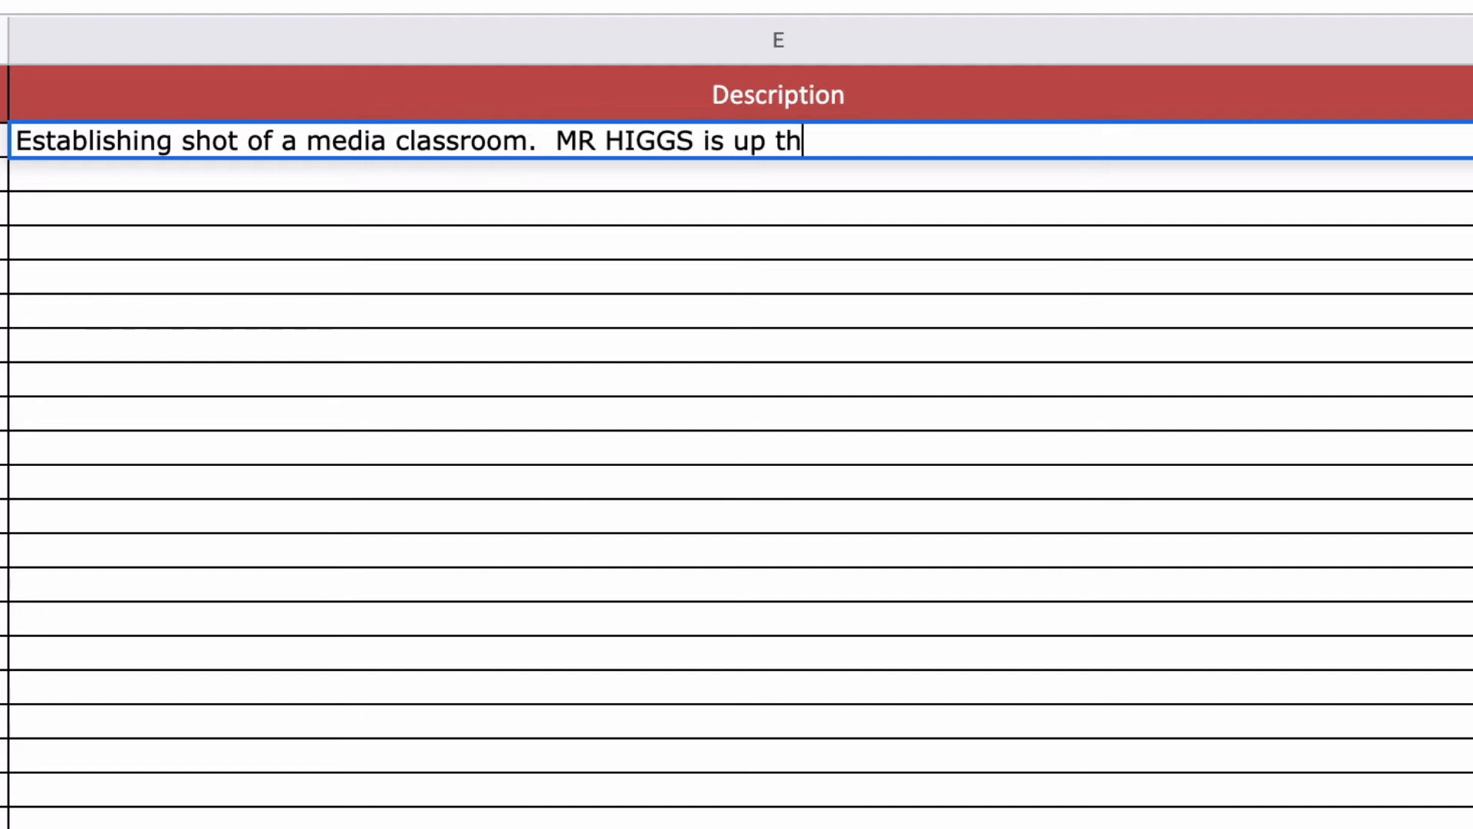
{"action": "type", "text": "e fron"}
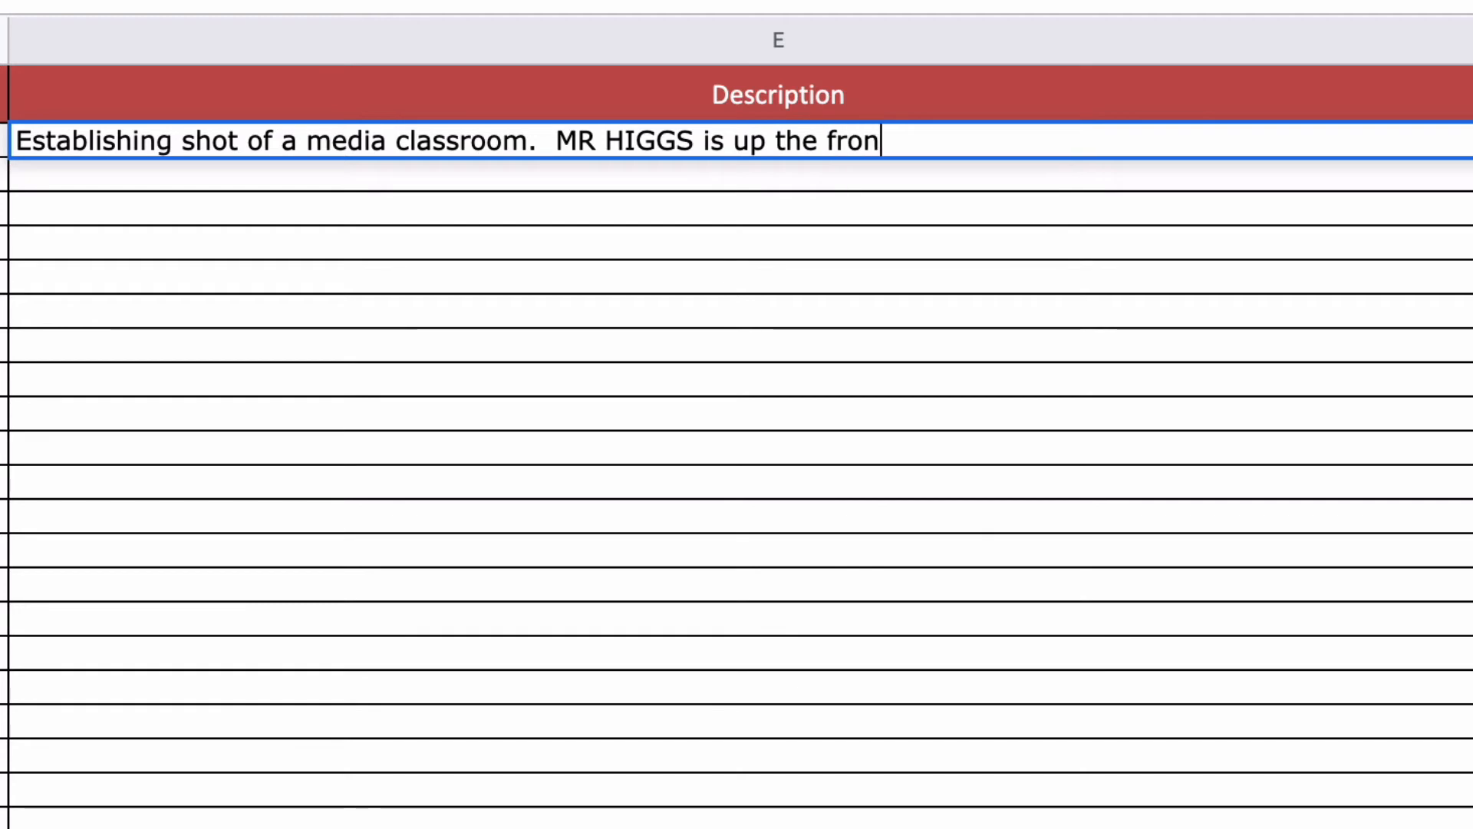
{"action": "type", "text": "t.  The ST"}
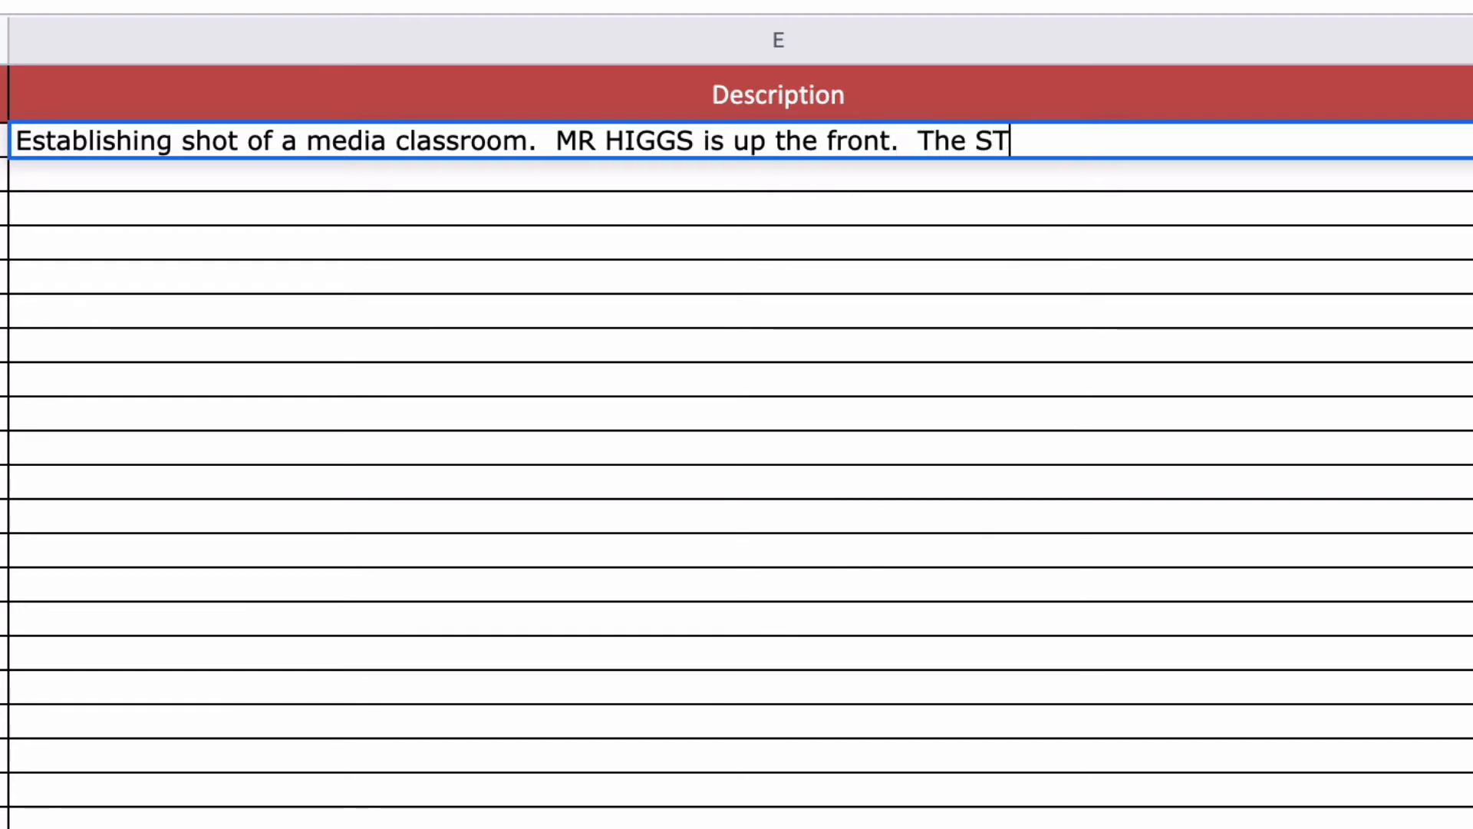
{"action": "type", "text": "UDNETS"}
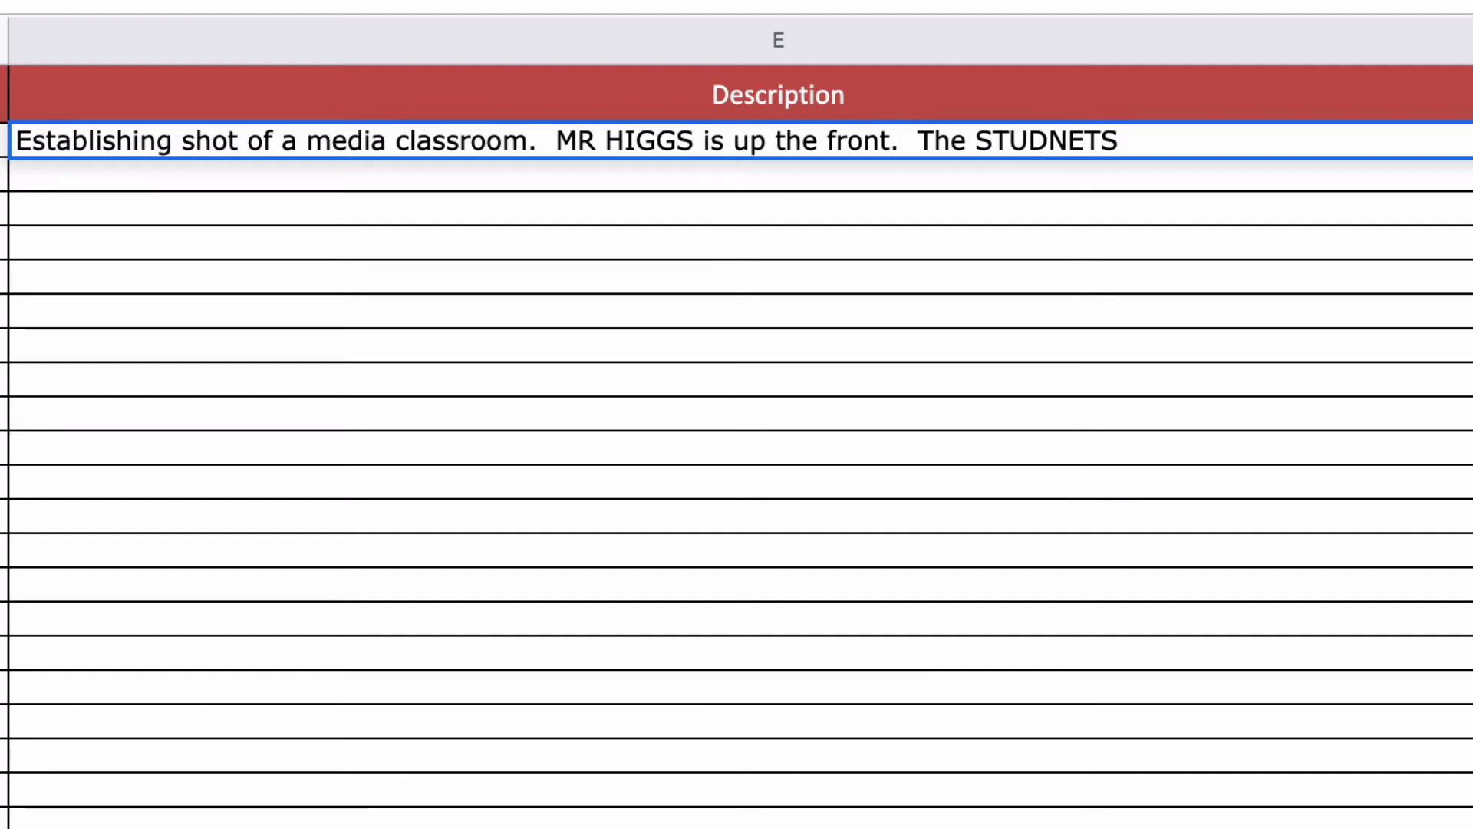
{"action": "type", "text": " all look borde"}
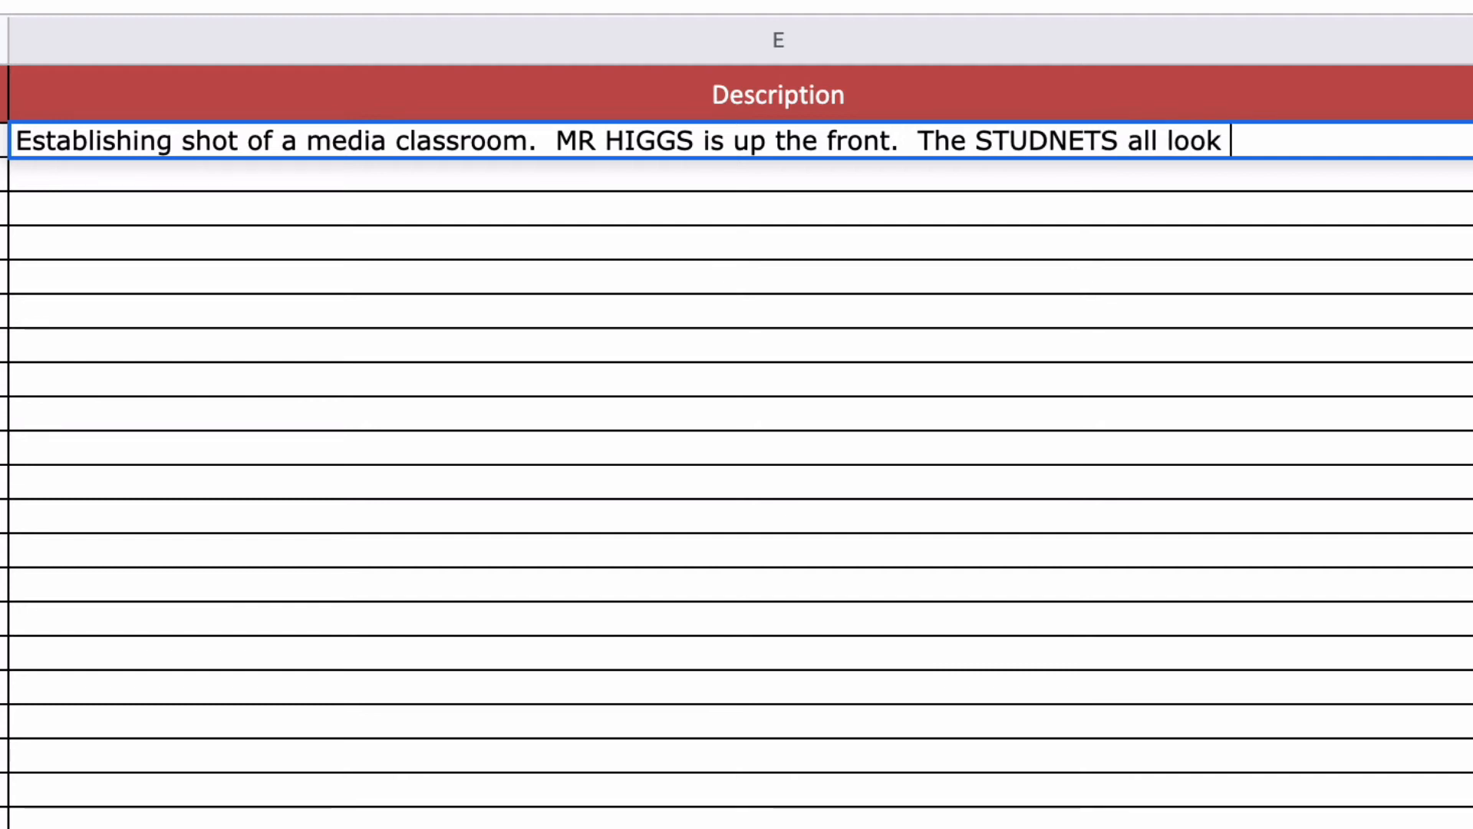
{"action": "key", "text": "BackSpace"}
{"action": "key", "text": "BackSpace"}
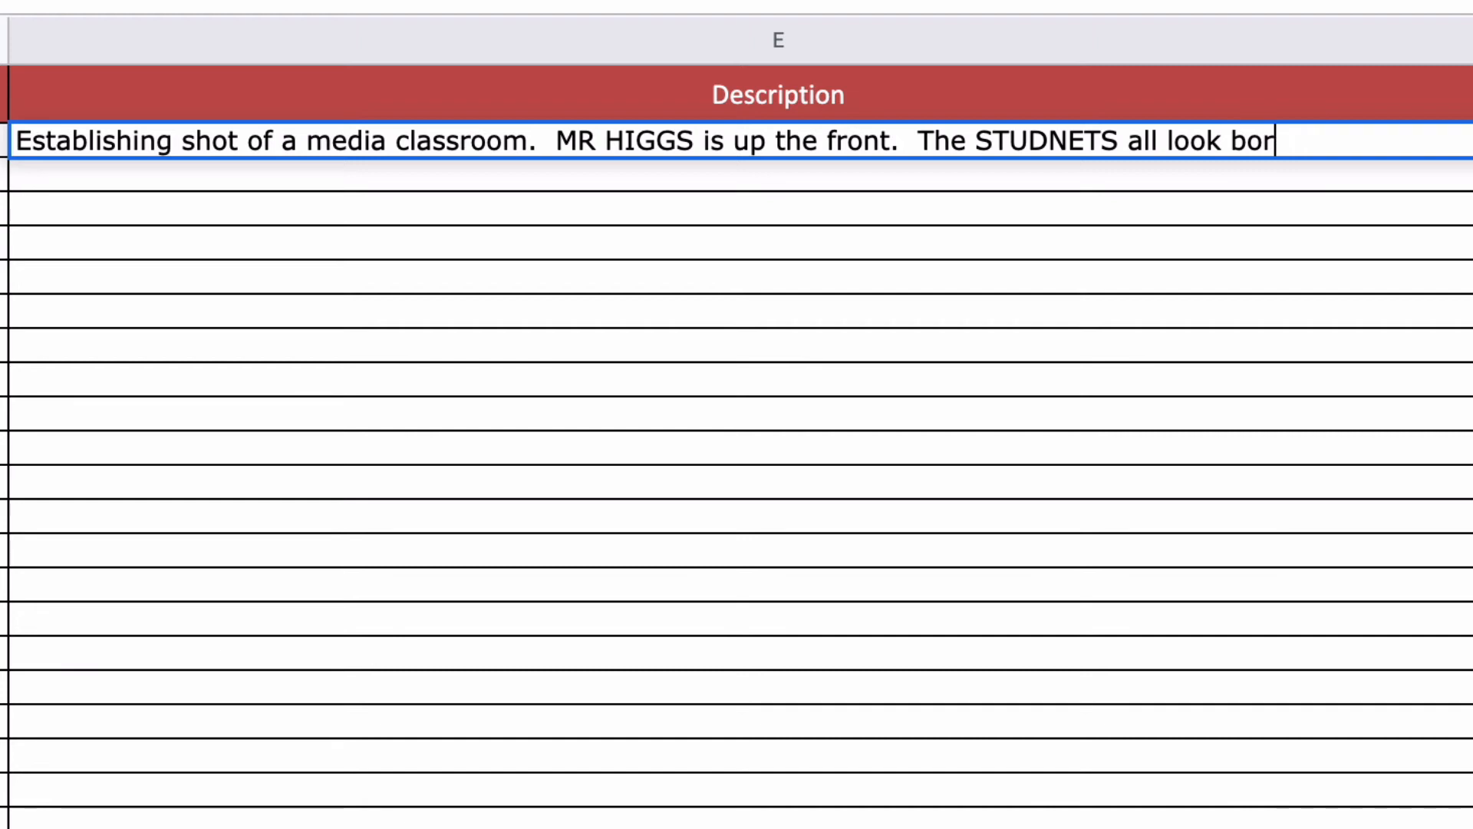
{"action": "type", "text": "ed."}
{"action": "left_click", "coordinate": [492, 218]}
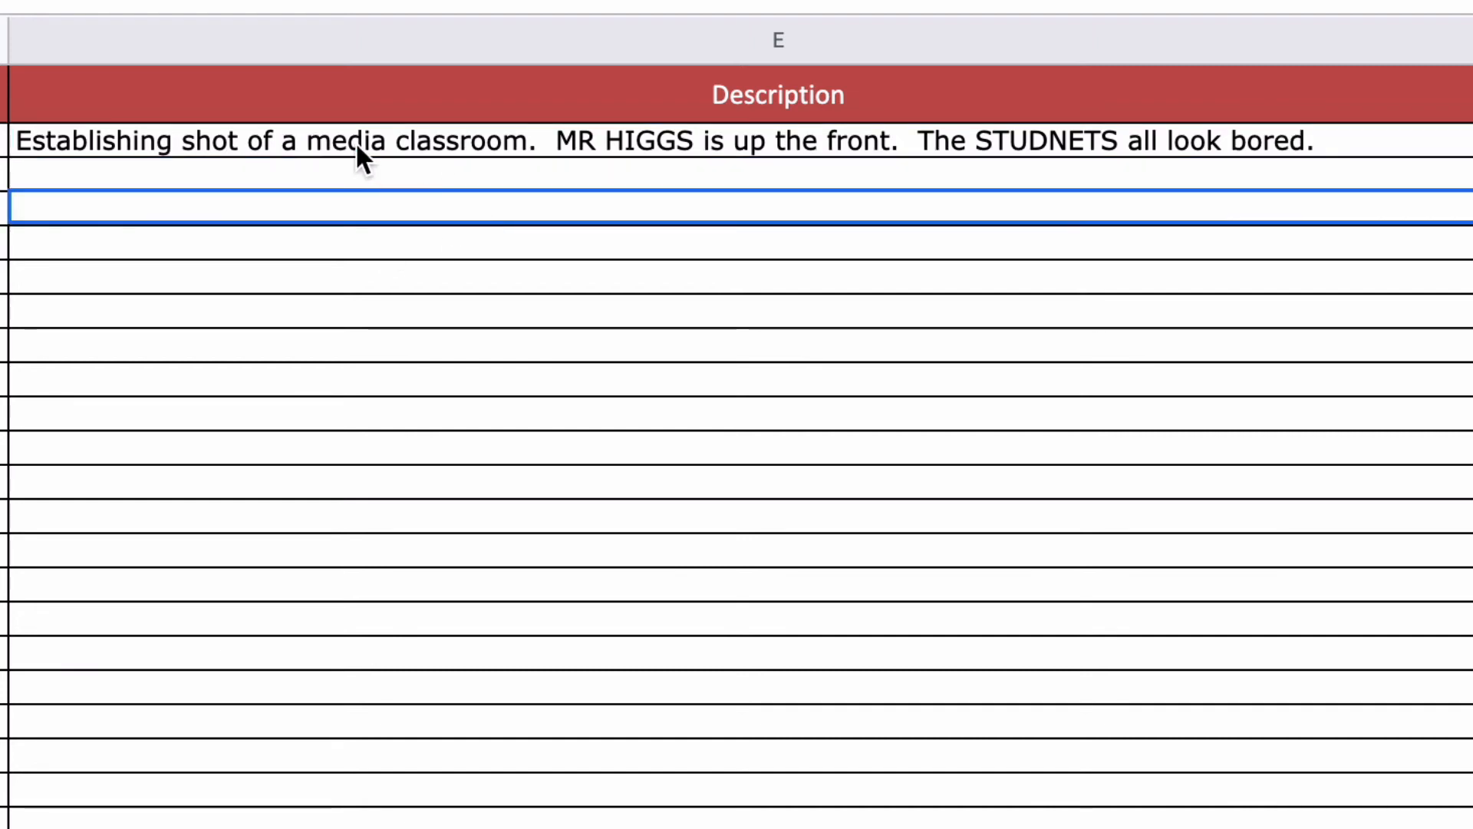
{"action": "left_click", "coordinate": [271, 135]}
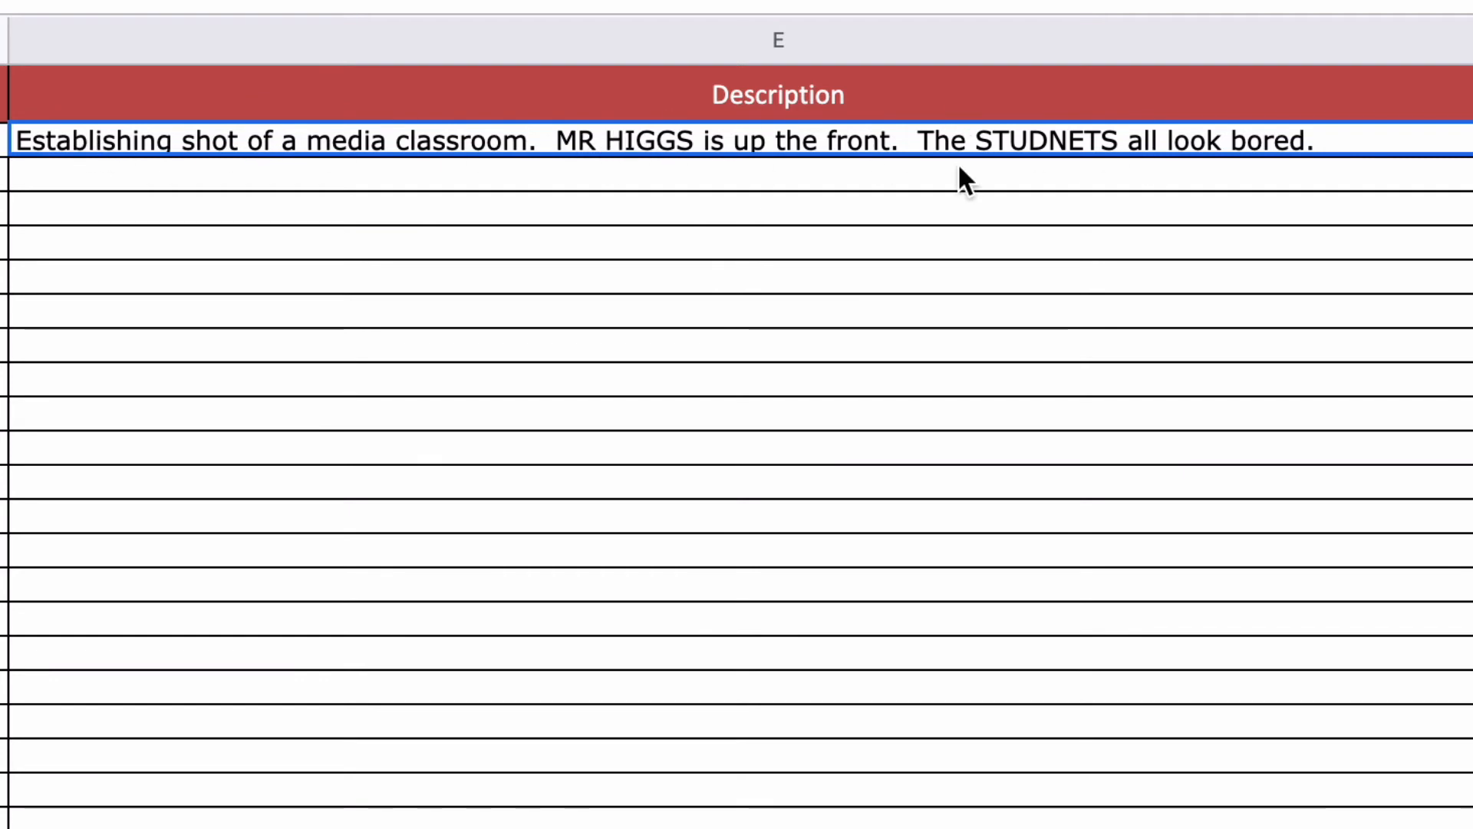
Step: Enter E3's description: Shot of BARRY and NEVELLE from a HIGH ANGLE. Barry is falling asleep
{"action": "left_click", "coordinate": [176, 171]}
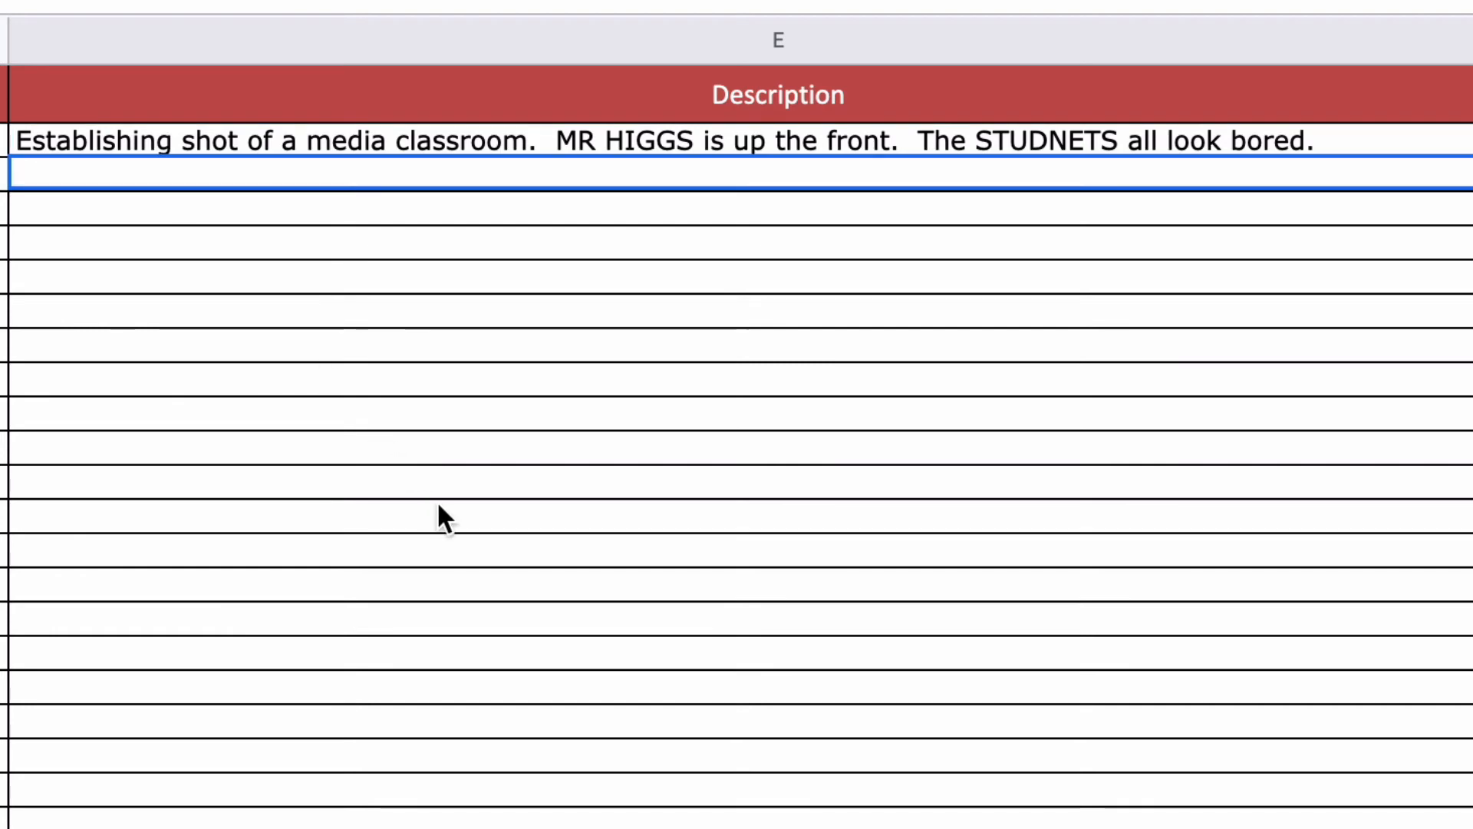
{"action": "type", "text": "Shot "}
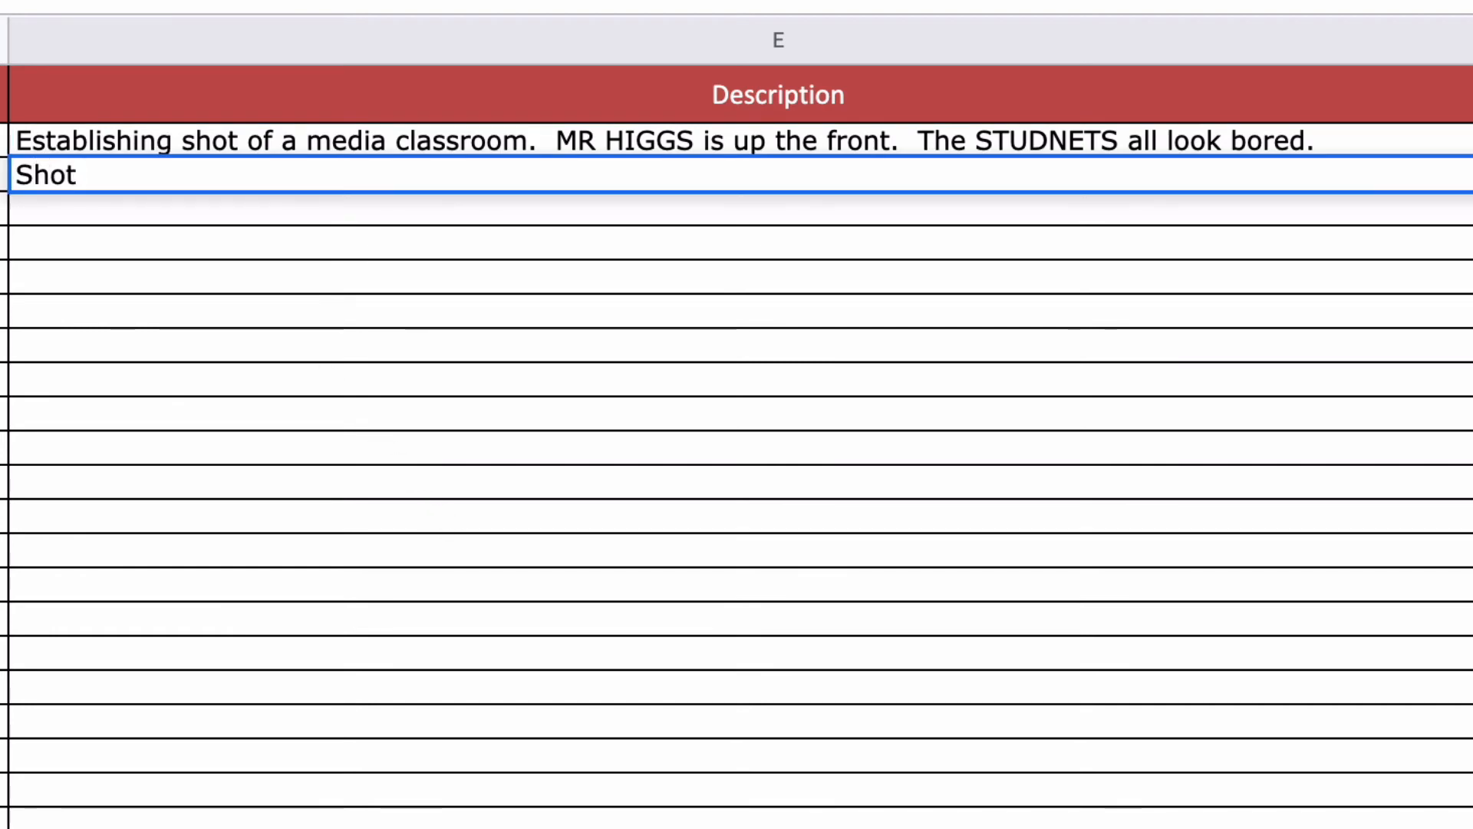
{"action": "type", "text": "of BARRY "}
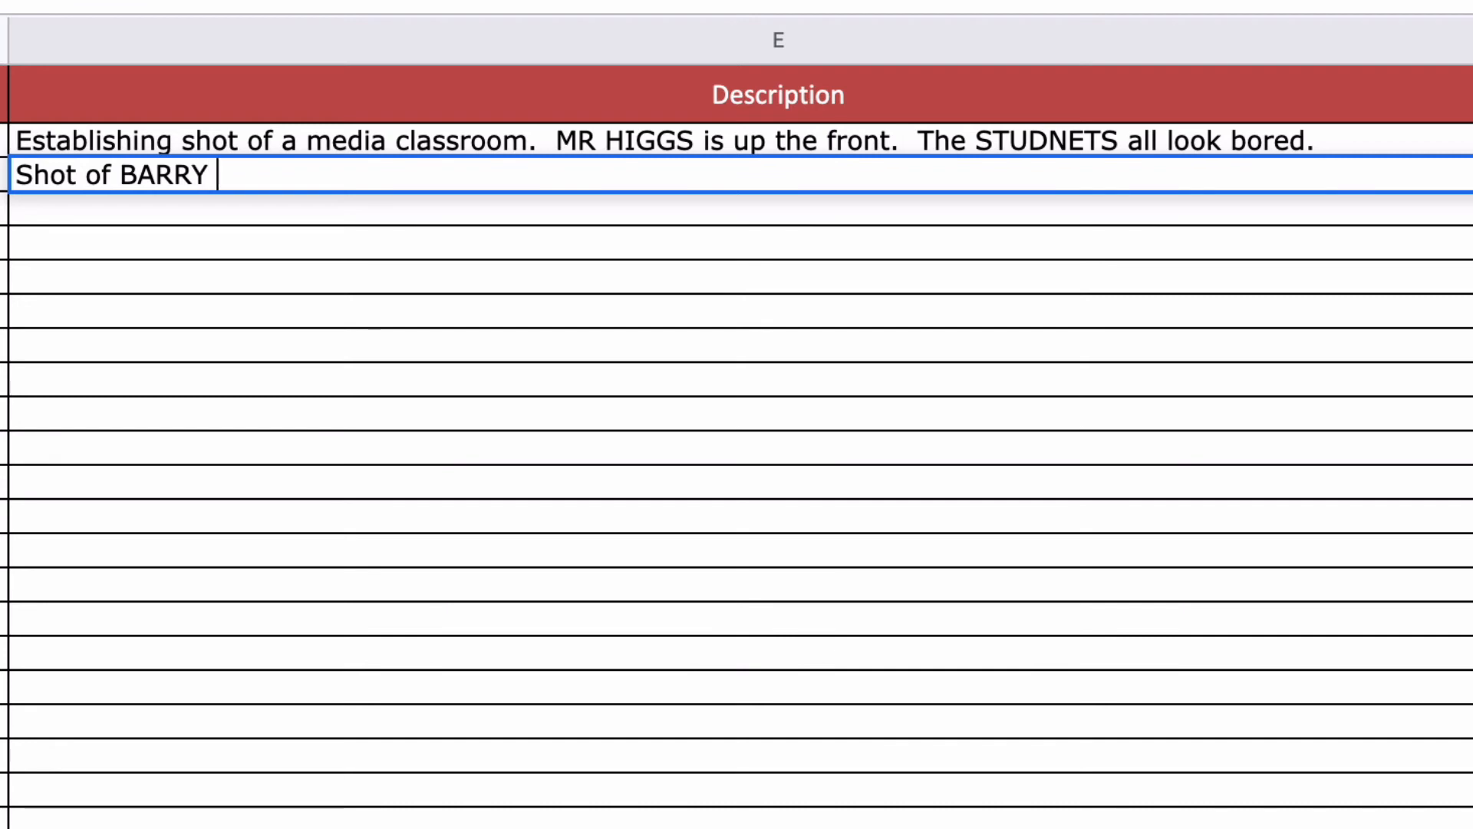
{"action": "type", "text": "and NEVE"}
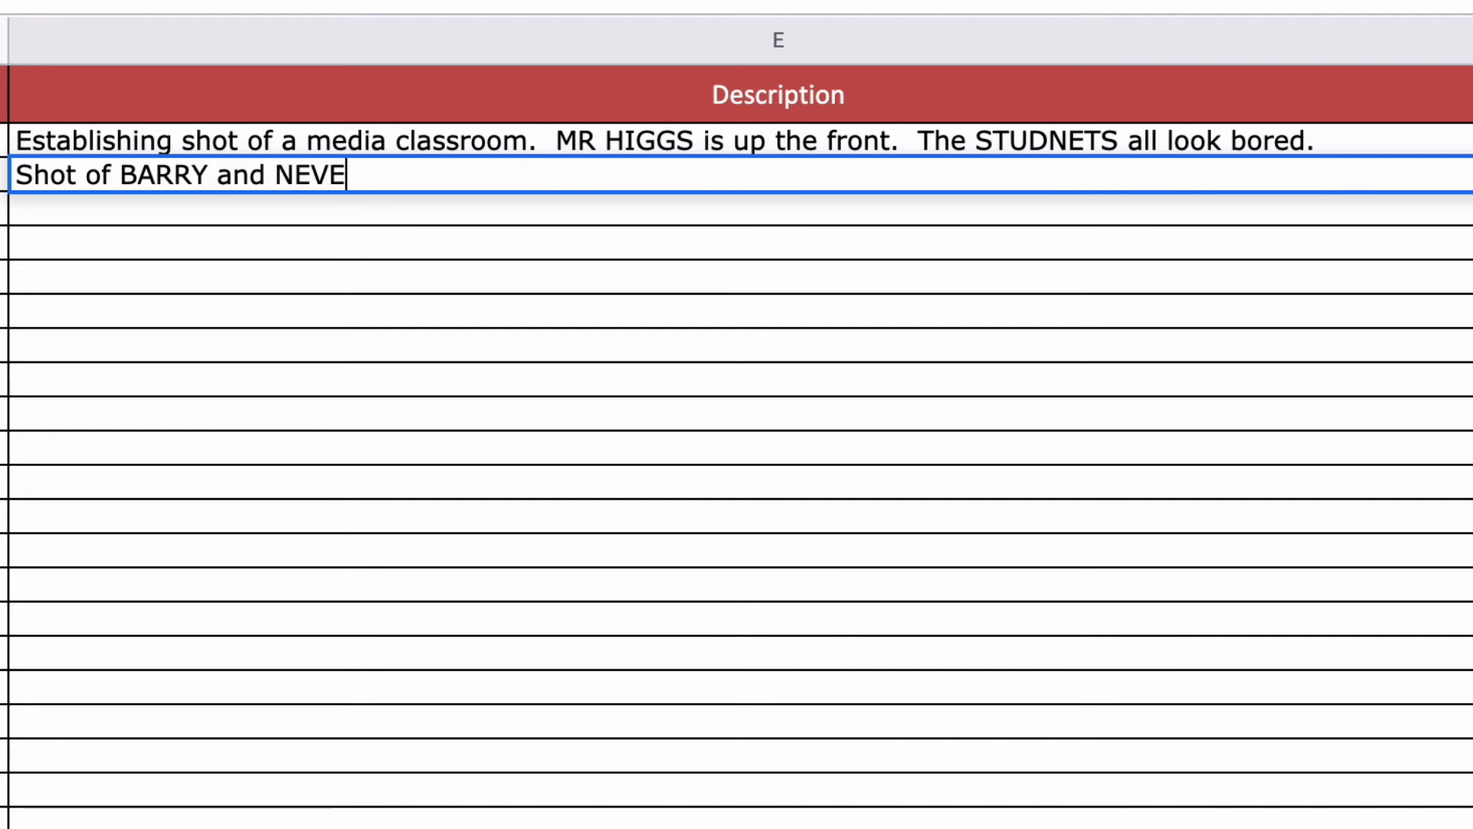
{"action": "type", "text": "LLE."}
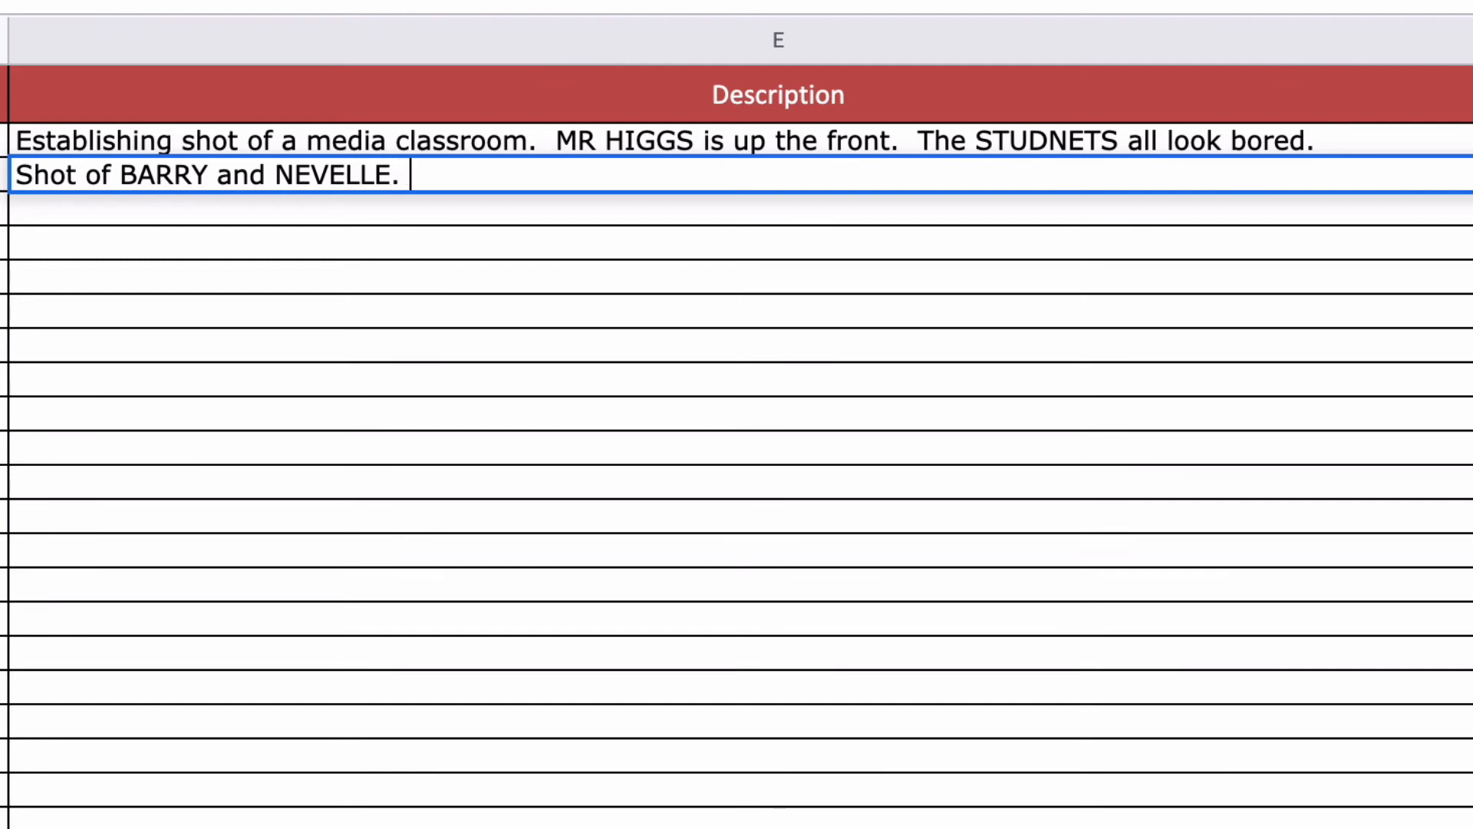
{"action": "type", "text": "from a "}
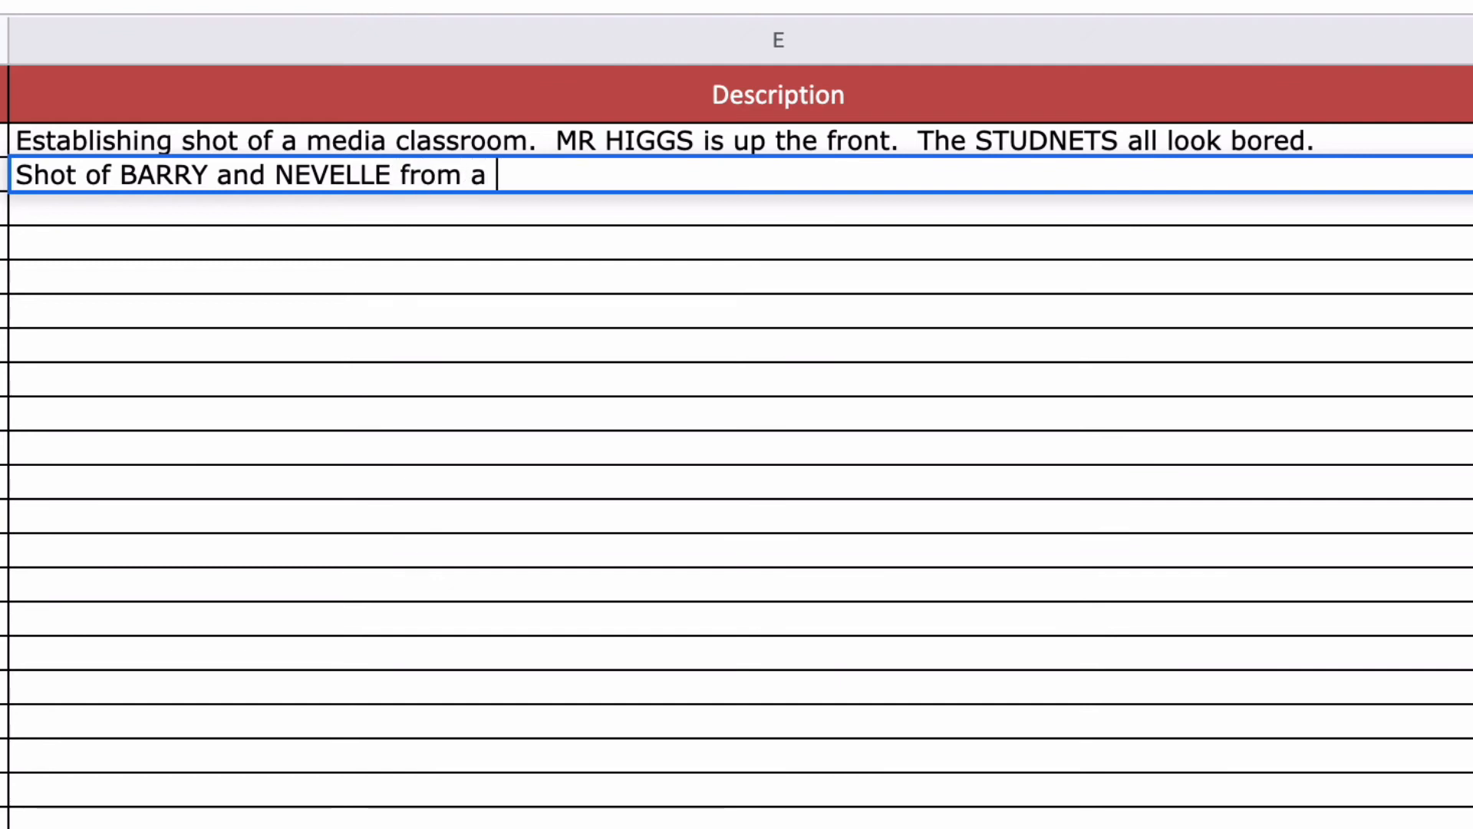
{"action": "type", "text": "HIGH ANGLE."}
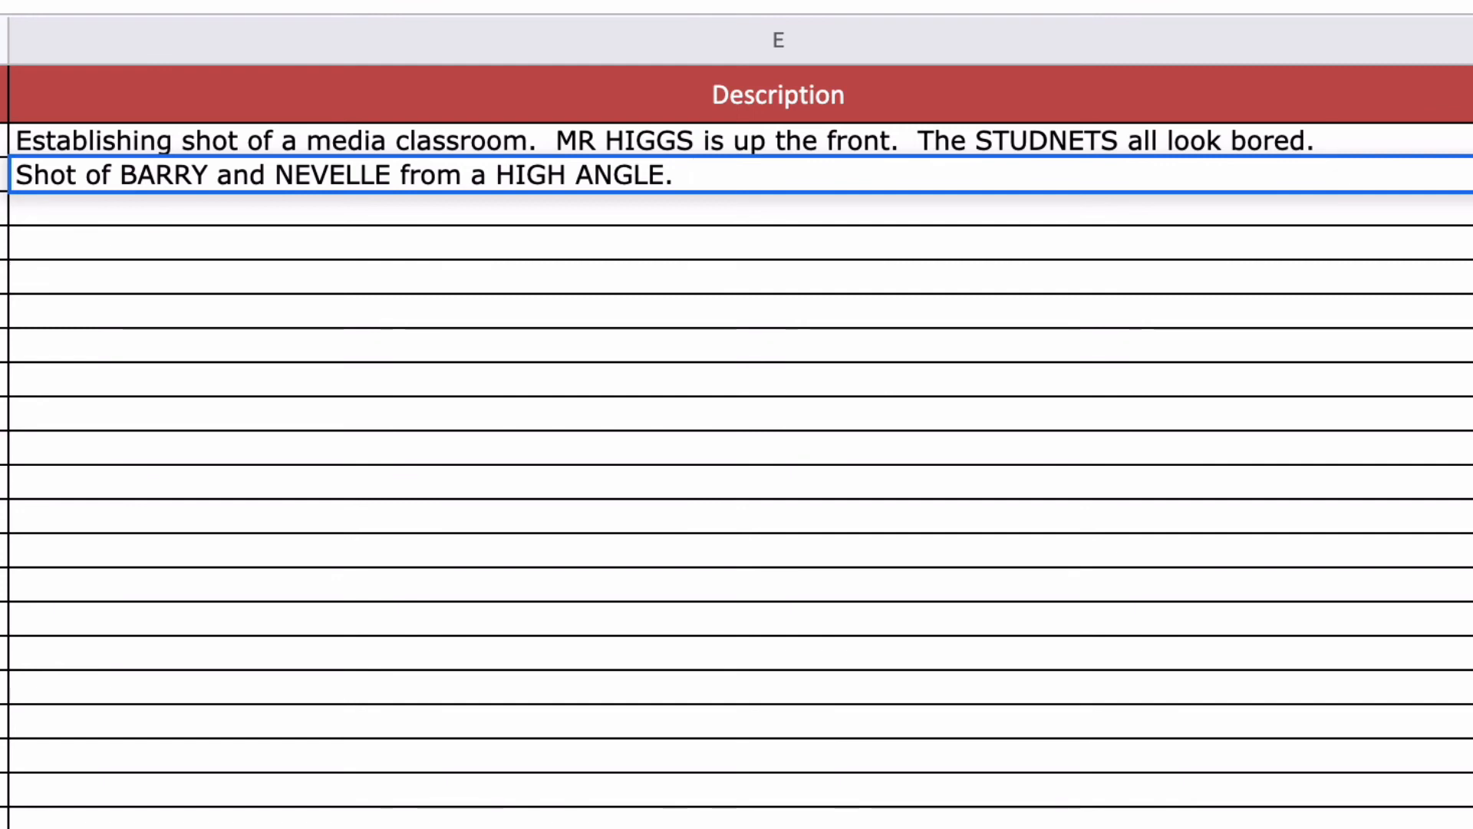
{"action": "type", "text": "  Barry is fallin"}
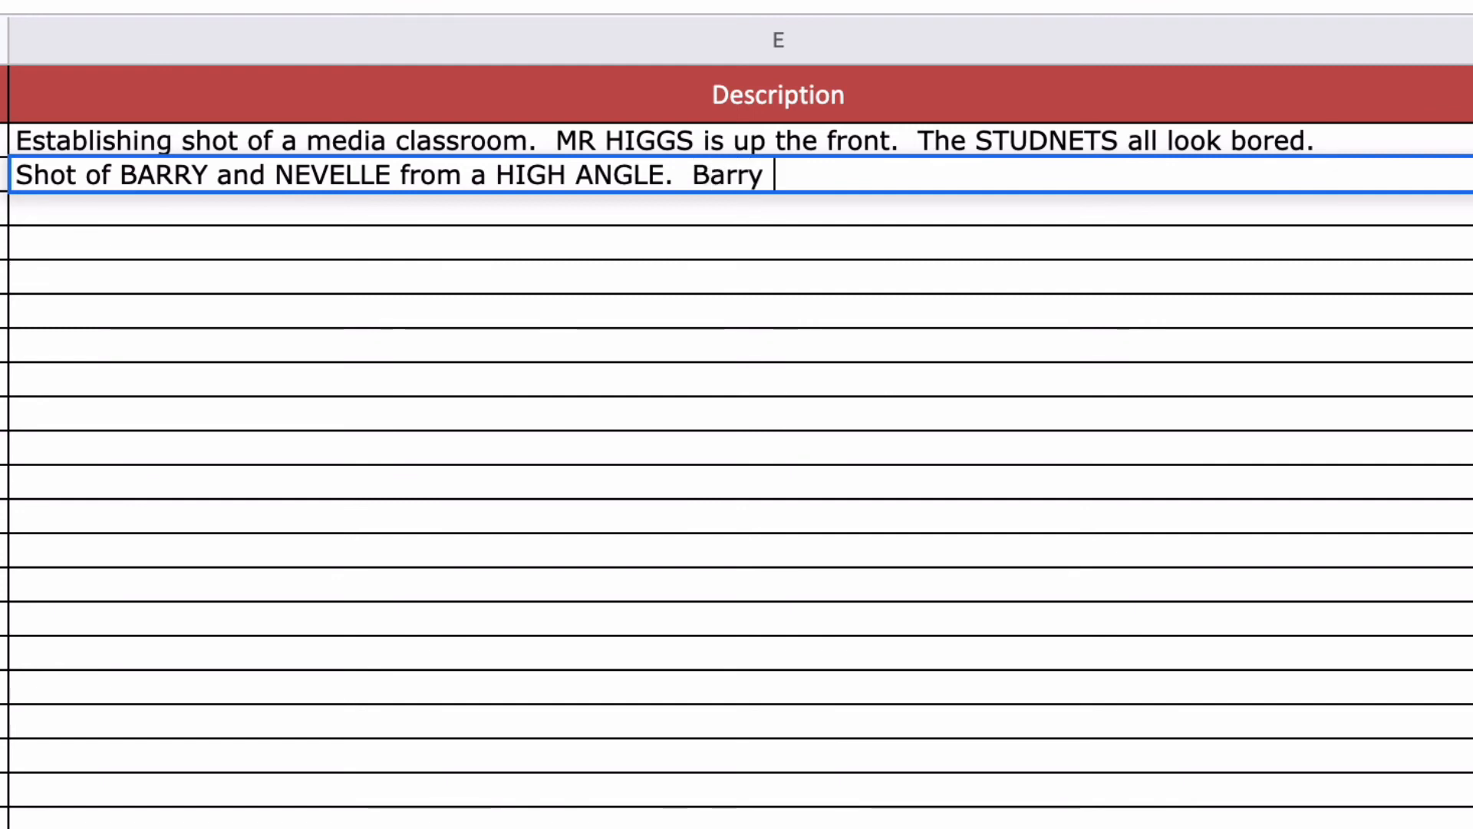
{"action": "type", "text": "g asleep"}
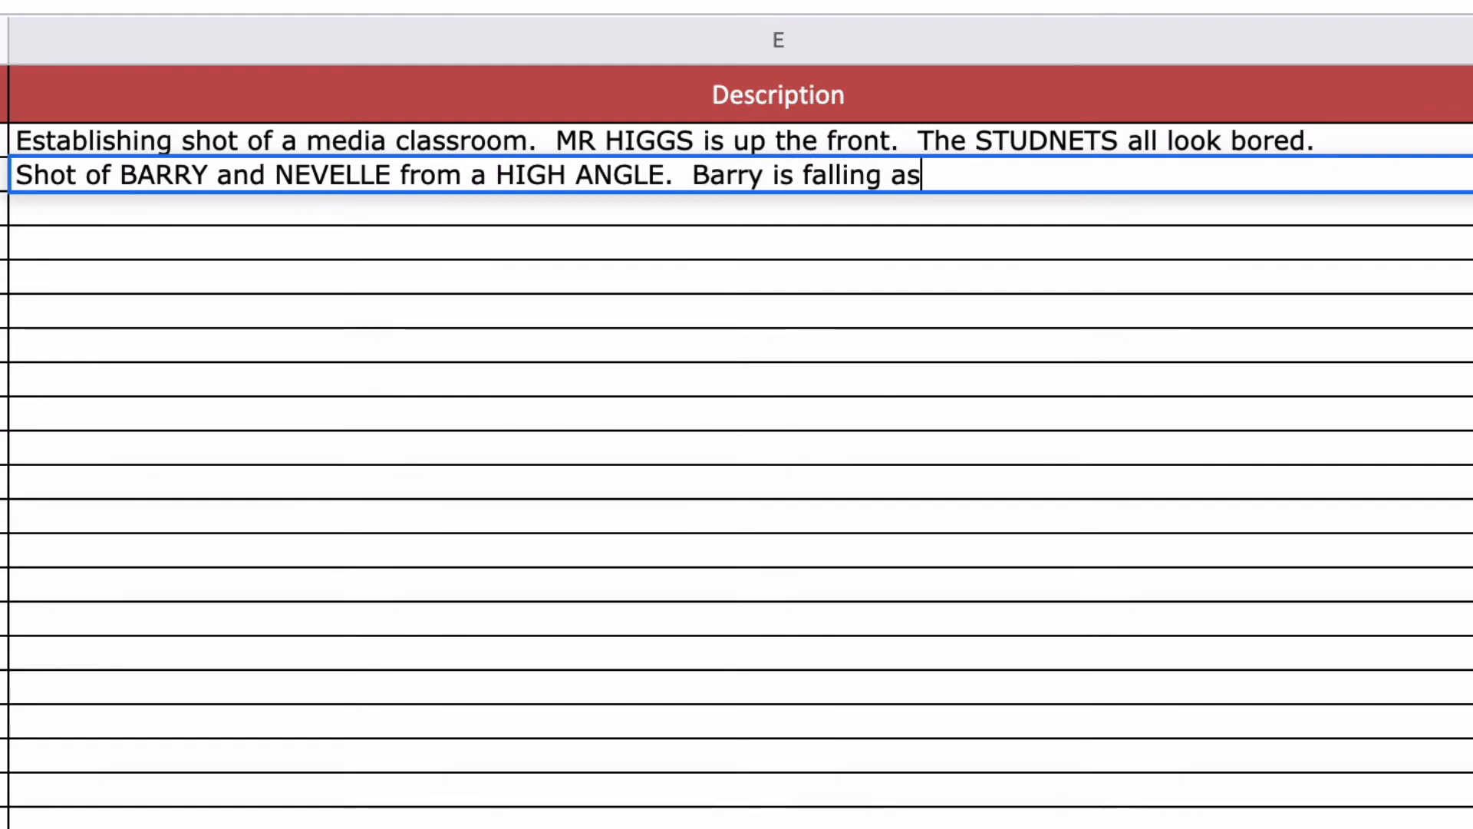
{"action": "type", "text": "."}
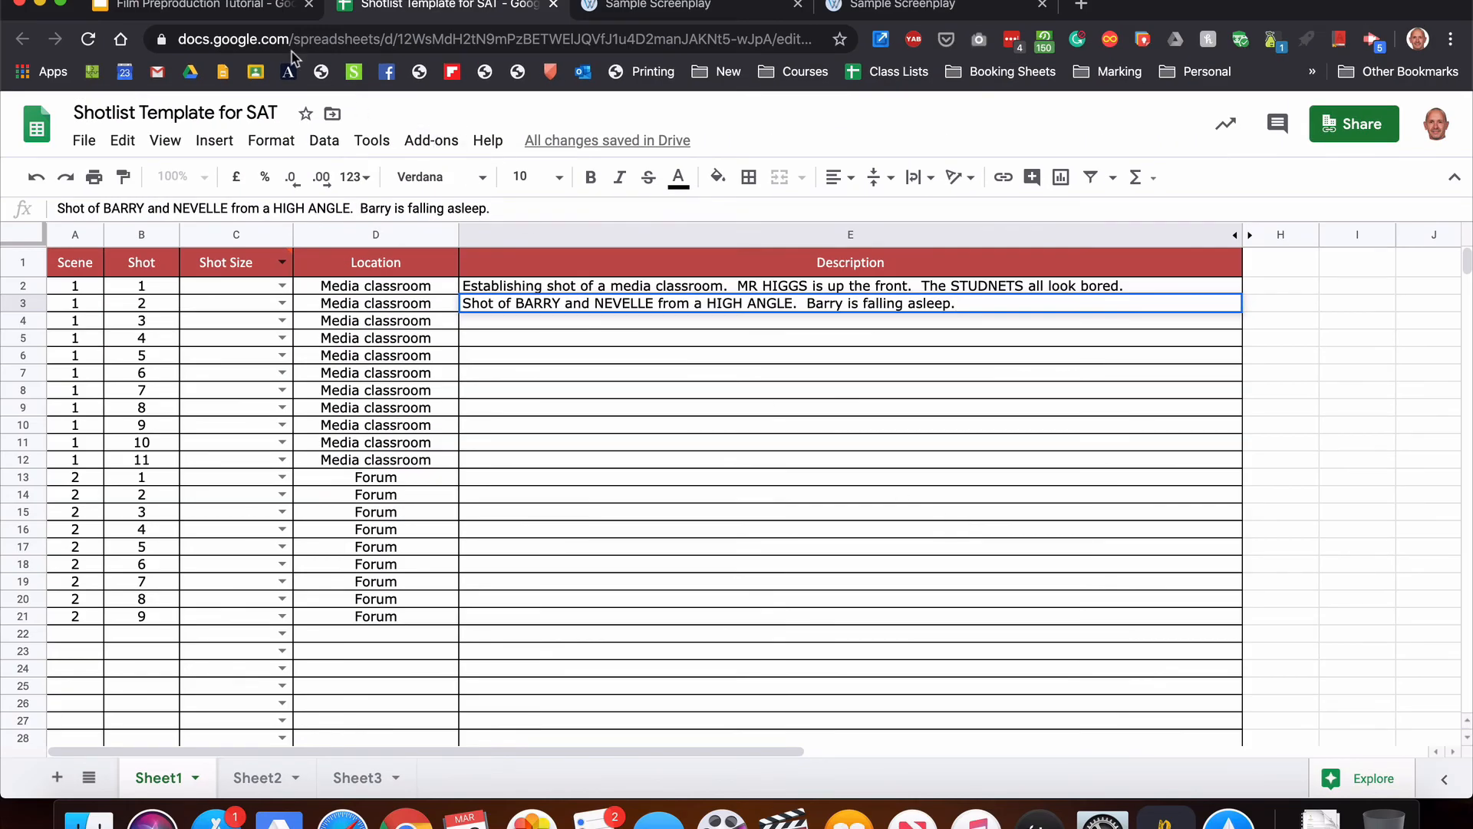
Step: Switch to the Film Preproduction Tutorial presentation and view the example shot list slide
{"action": "left_click", "coordinate": [250, 8]}
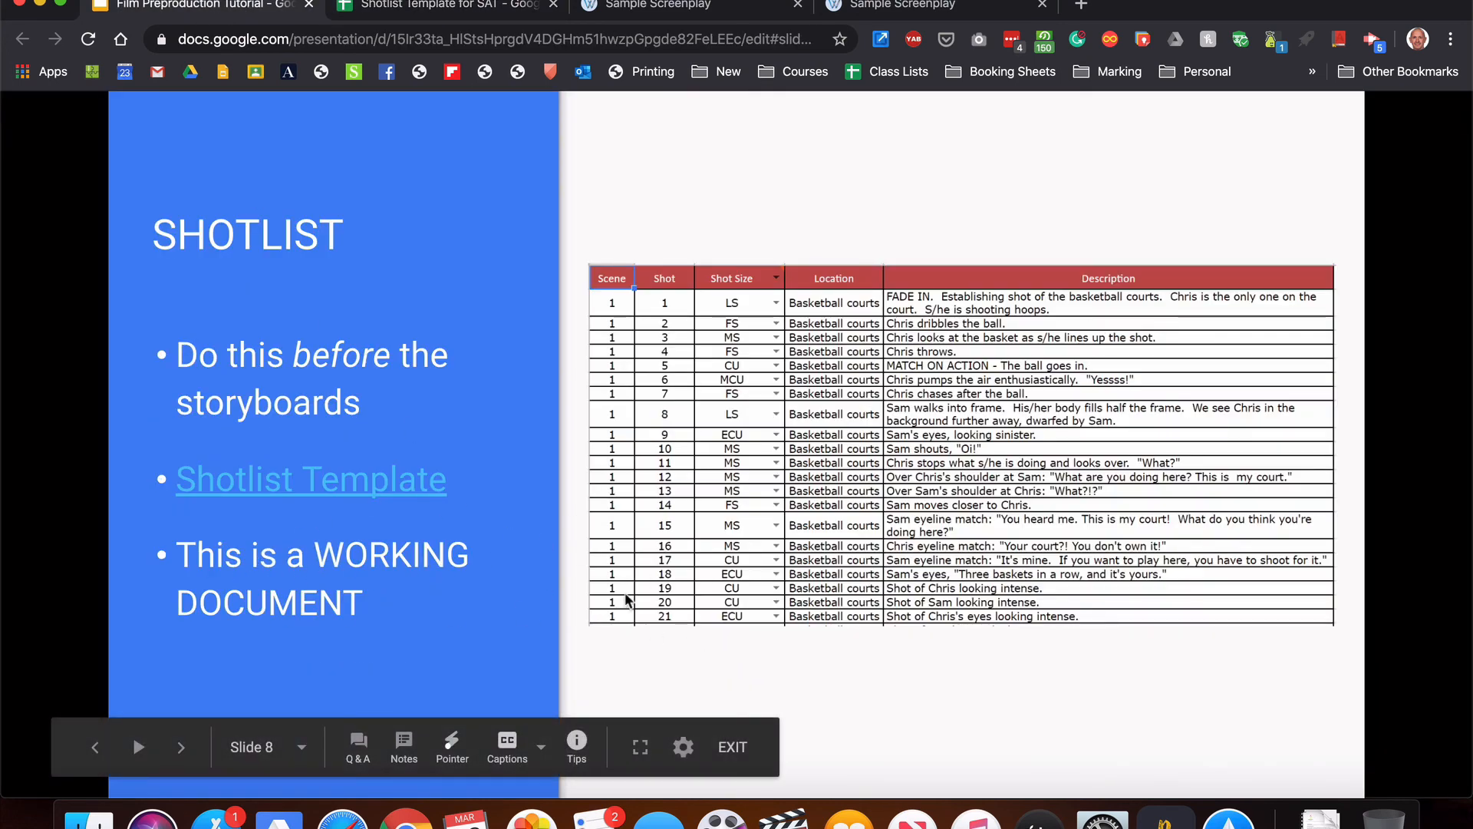
{"action": "left_click", "coordinate": [967, 670]}
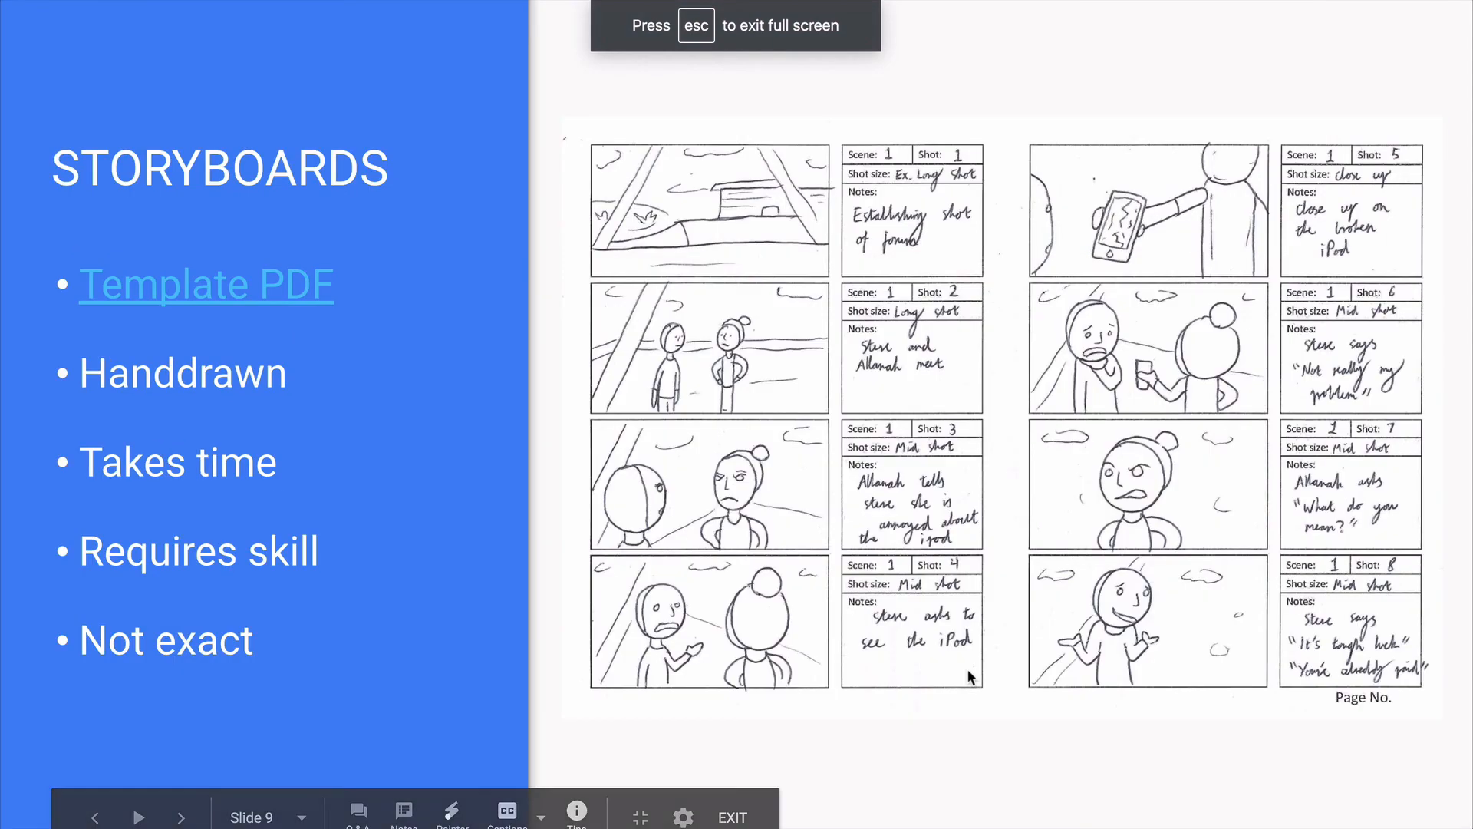
{"action": "key", "text": "Left"}
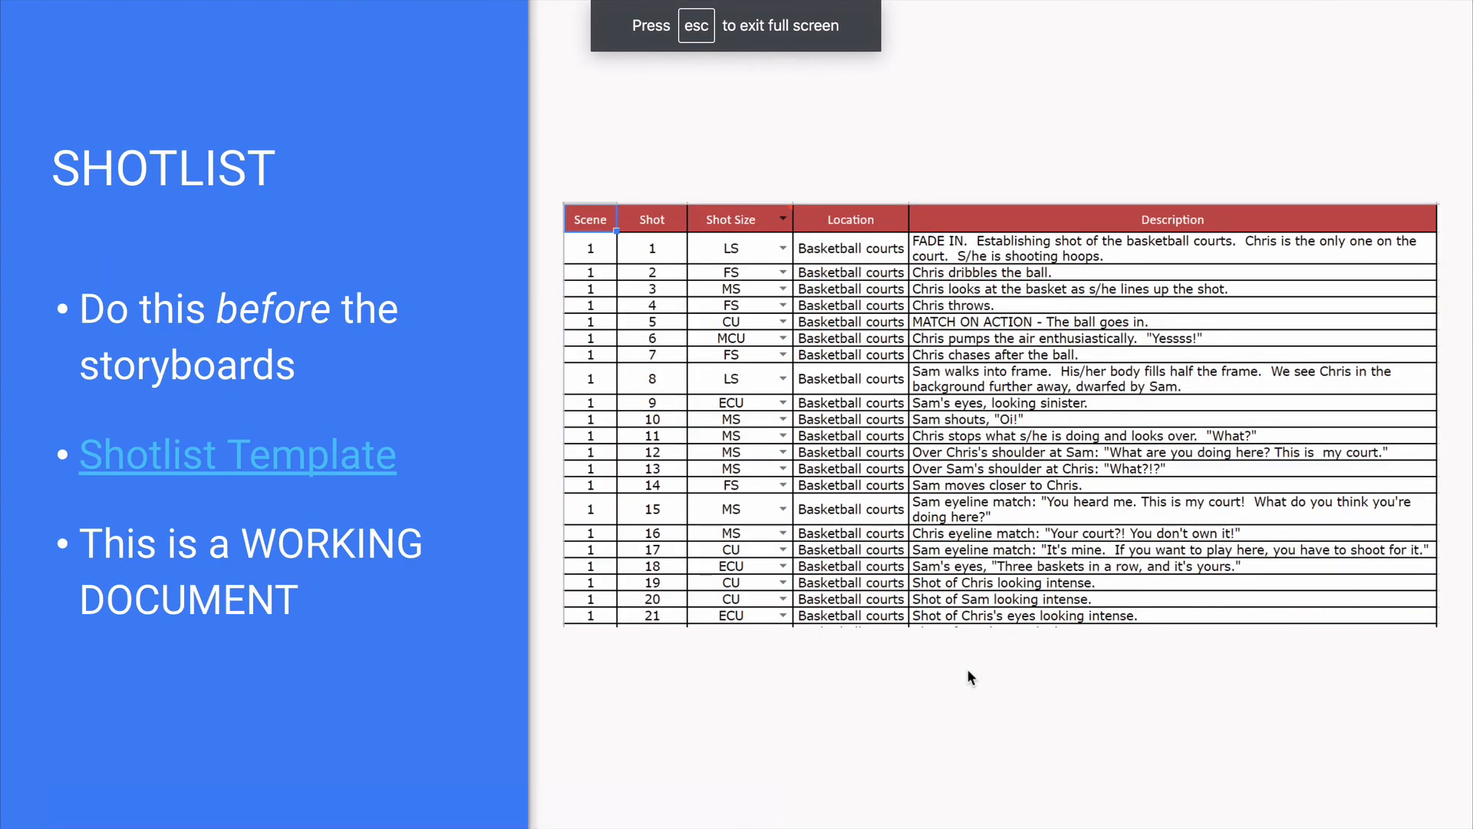